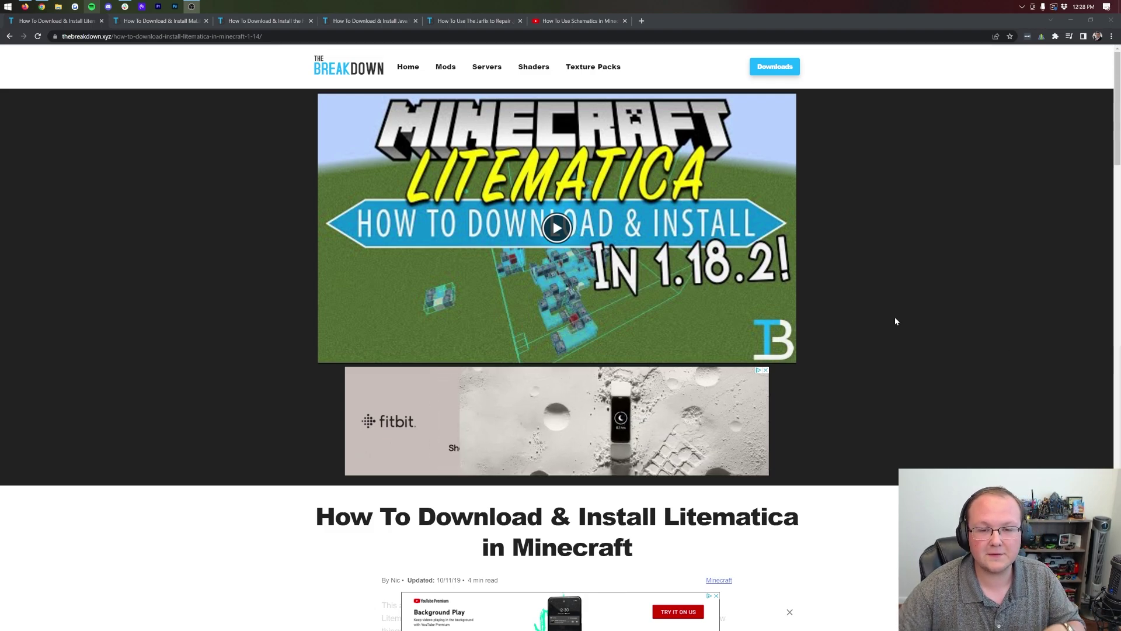
Scroll the Litematica article and follow the DOWNLOAD LITEMATICA link to CurseForge
scroll(888, 311, "down", 3)
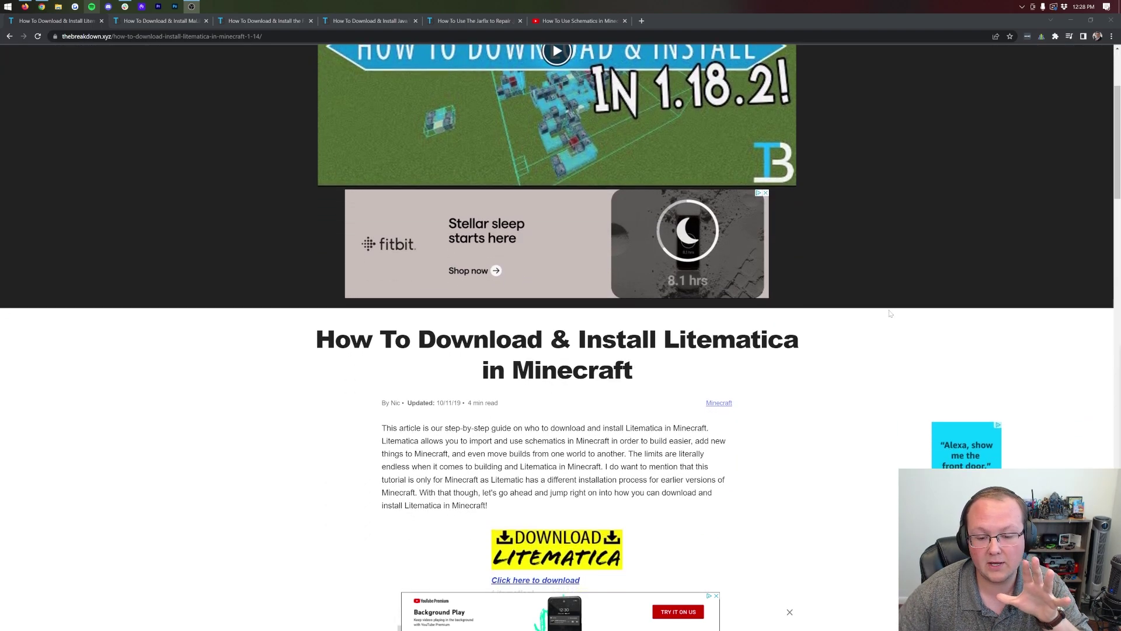
scroll(888, 310, "down", 3)
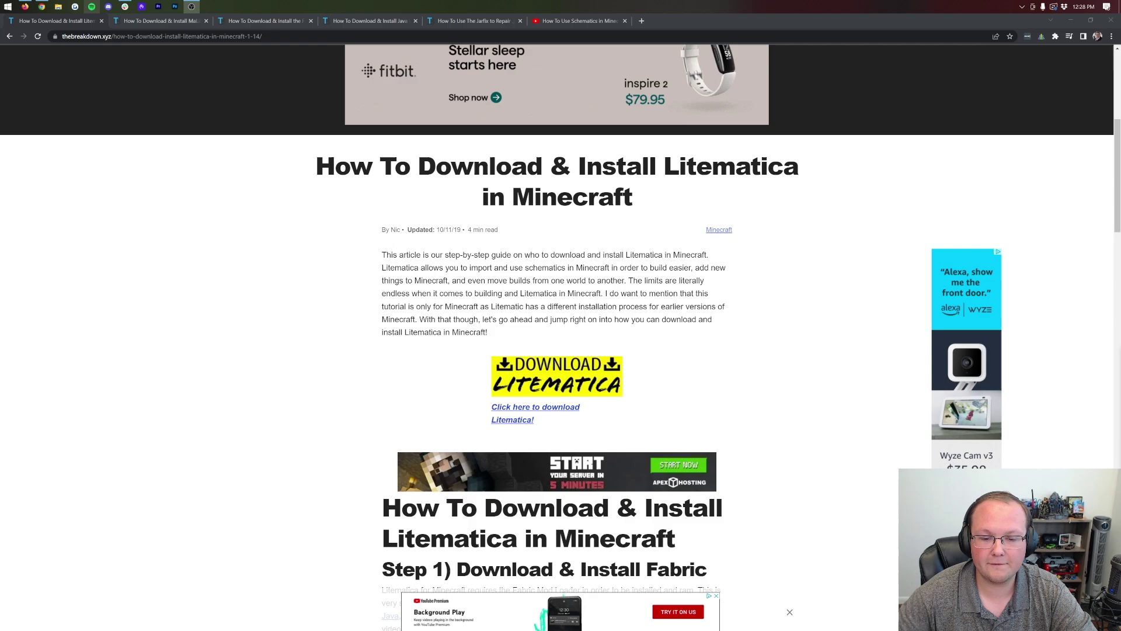
scroll(560, 288, "down", 2)
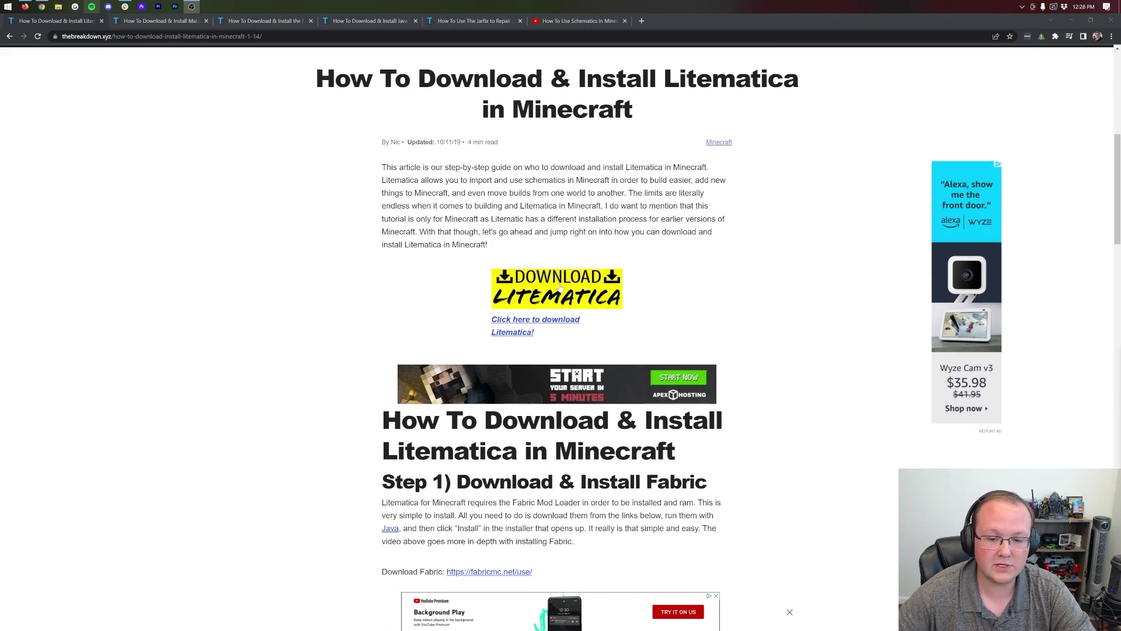
scroll(567, 293, "down", 1)
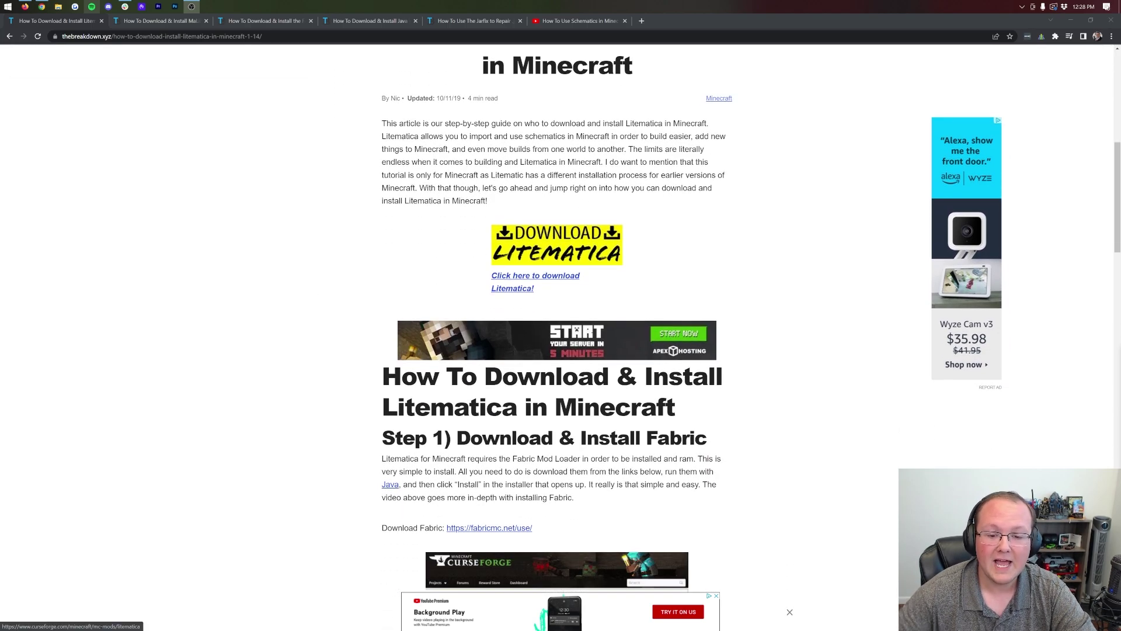
scroll(552, 263, "down", 7)
scroll(459, 313, "down", 3)
scroll(462, 314, "up", 9)
scroll(463, 312, "up", 1)
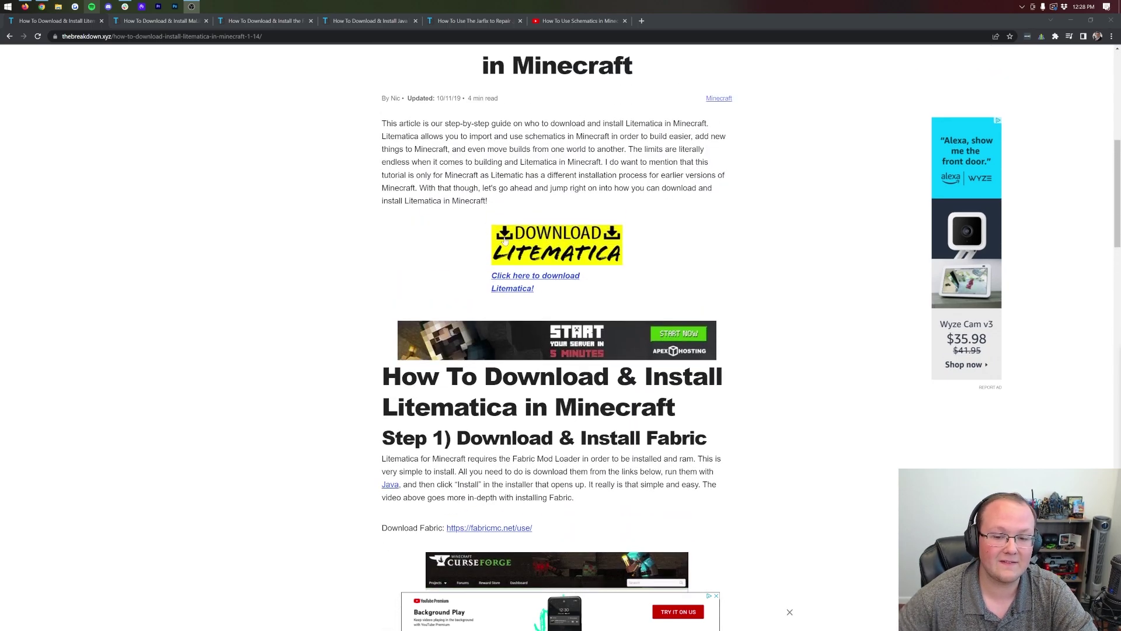
left_click(521, 249)
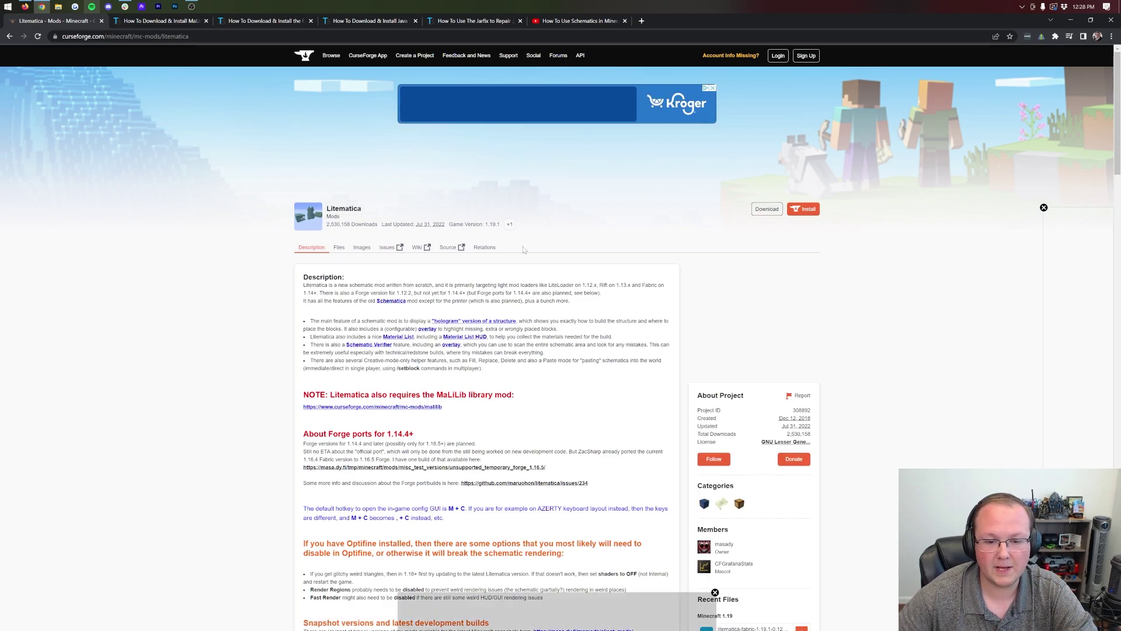
Download the litematica-fabric file for Minecraft 1.19 from Recent Files
scroll(765, 292, "down", 5)
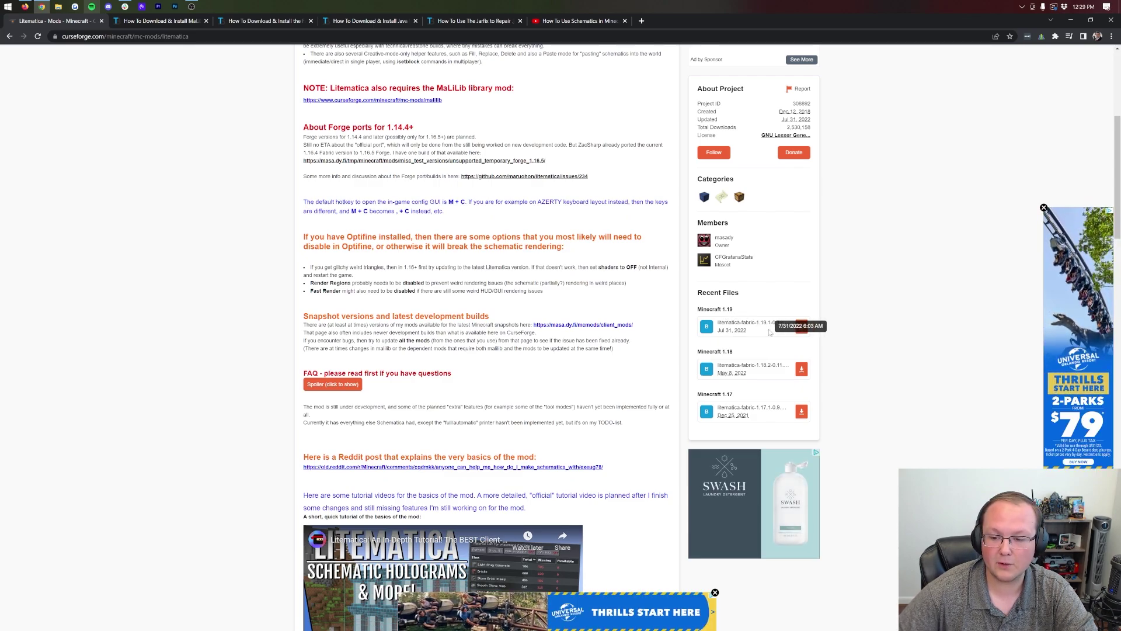
left_click(802, 326)
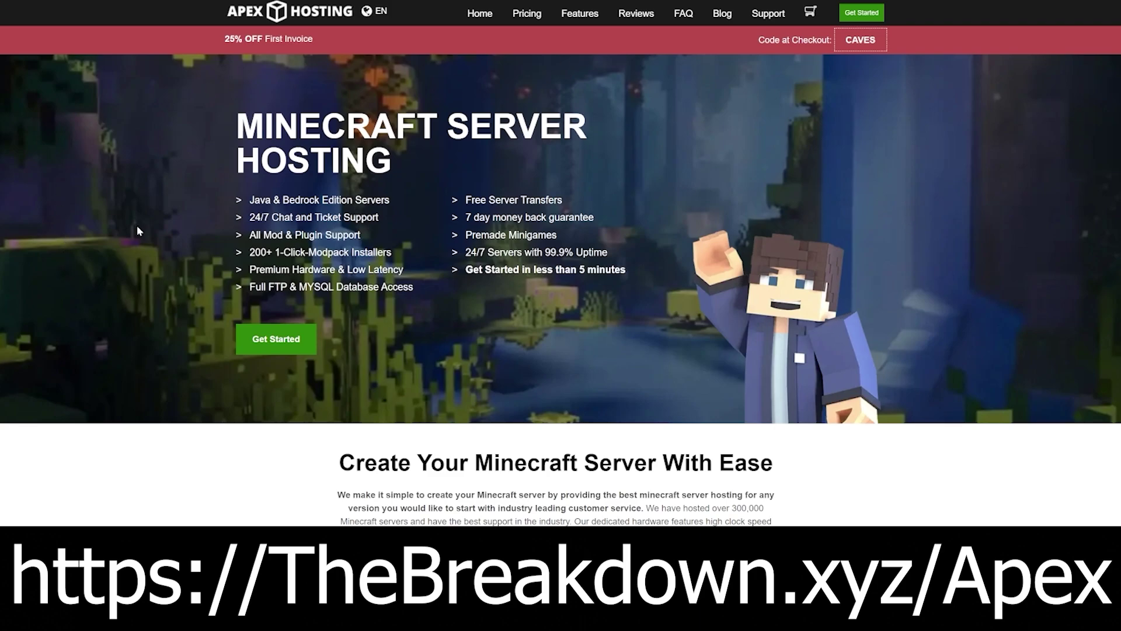
left_click_drag(248, 222, 403, 271)
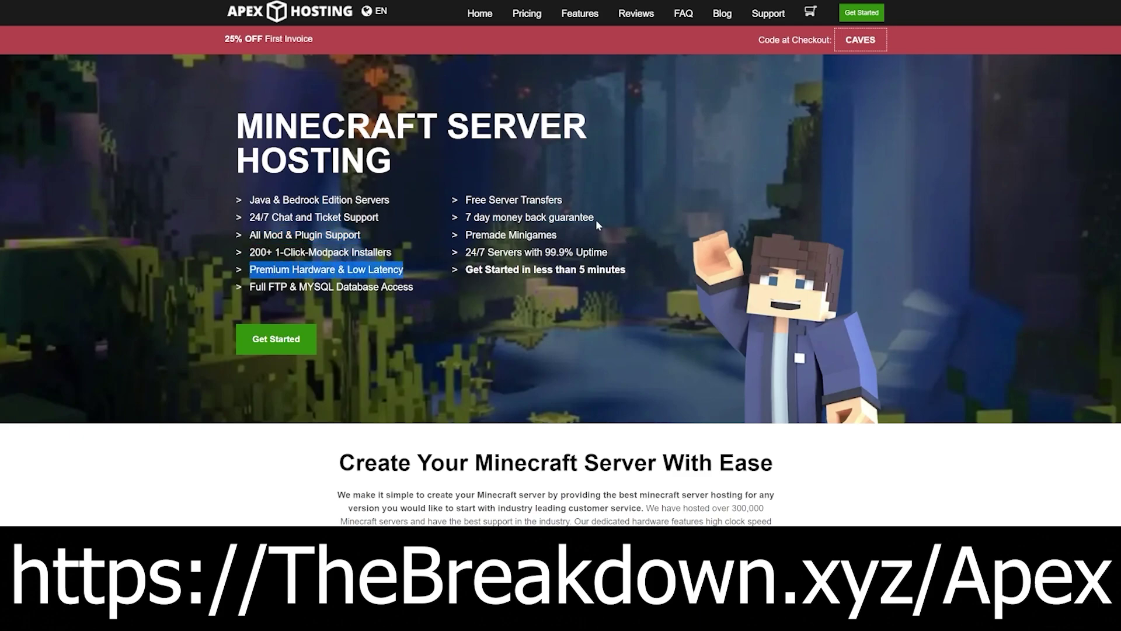
left_click_drag(466, 271, 620, 270)
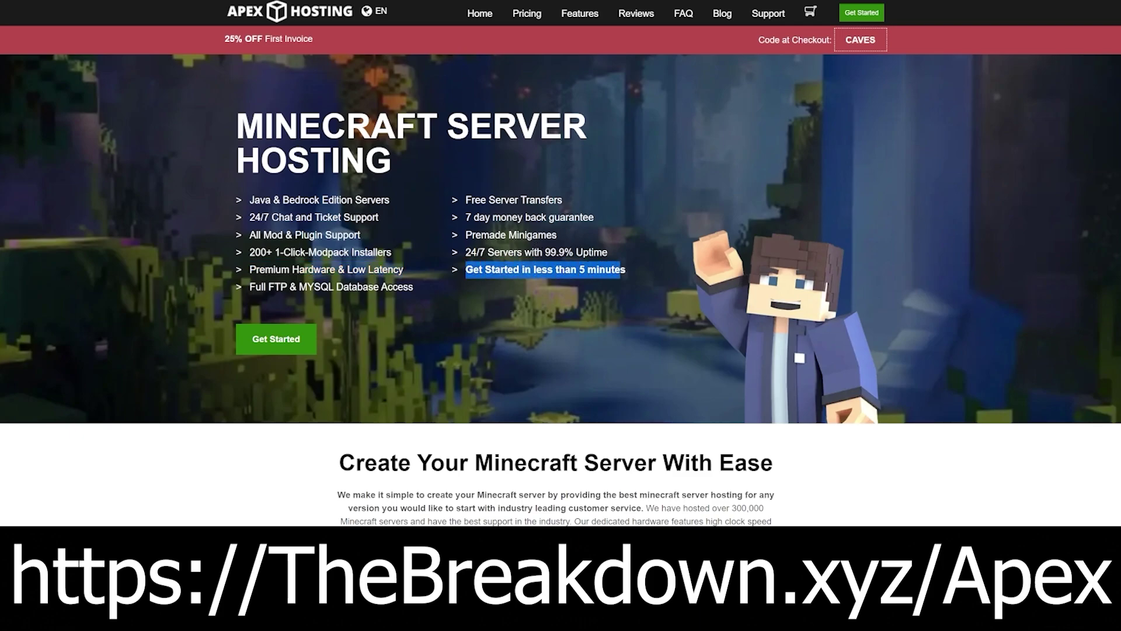
scroll(437, 243, "down", 6)
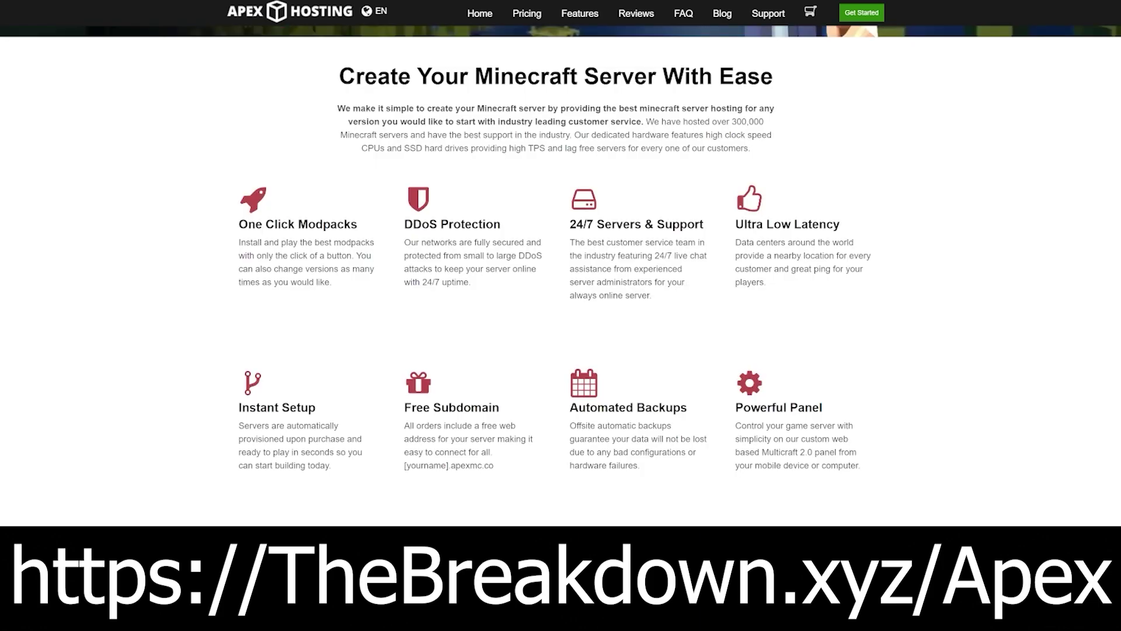
left_click_drag(404, 256, 432, 269)
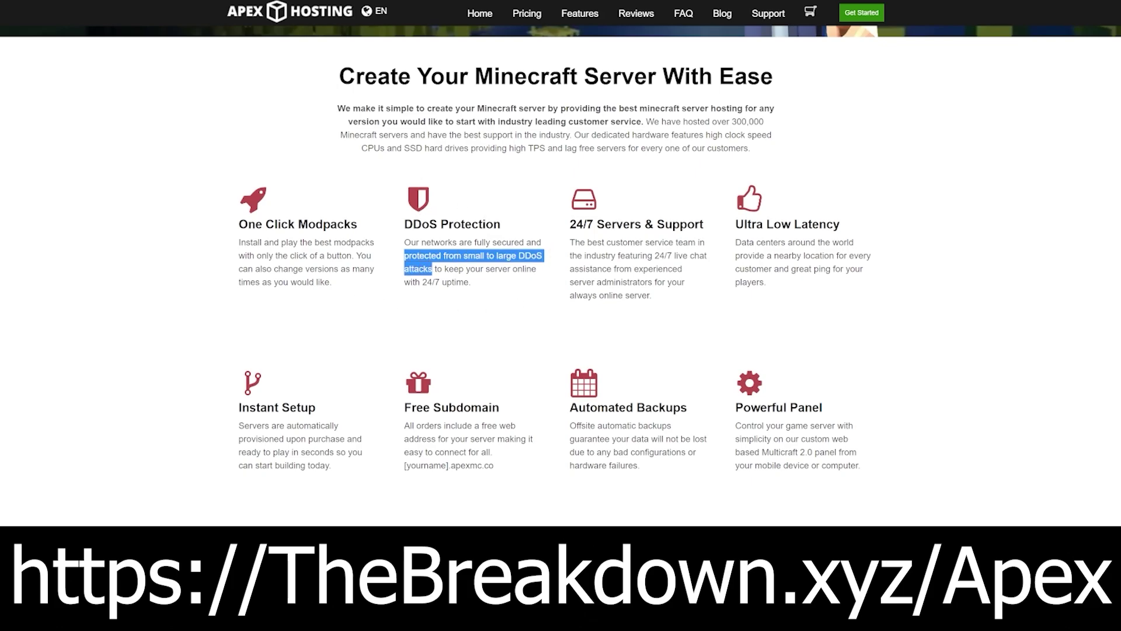
left_click(663, 338)
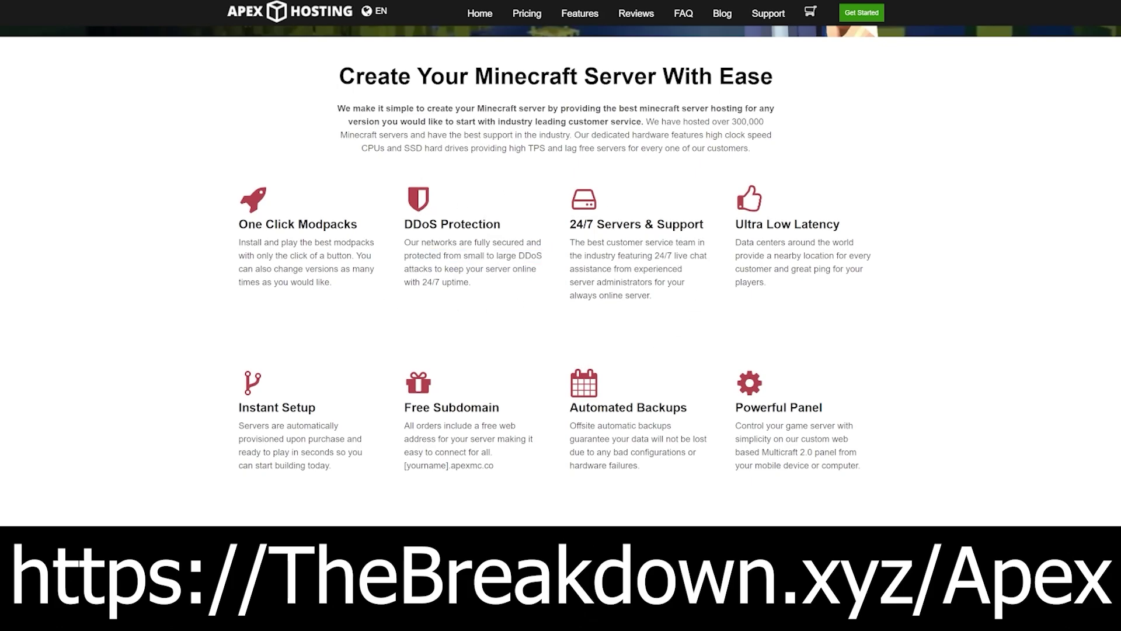
left_click_drag(654, 255, 603, 269)
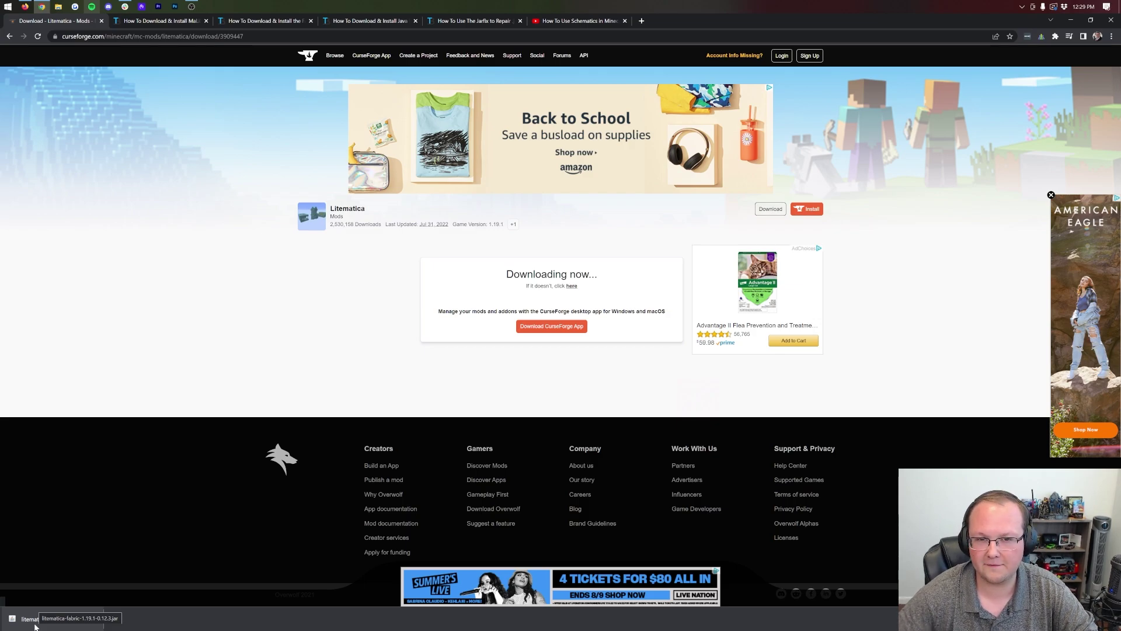
Go to the MaLiLib guide and follow its DOWNLOAD MaLiLib link to CurseForge
left_click(166, 21)
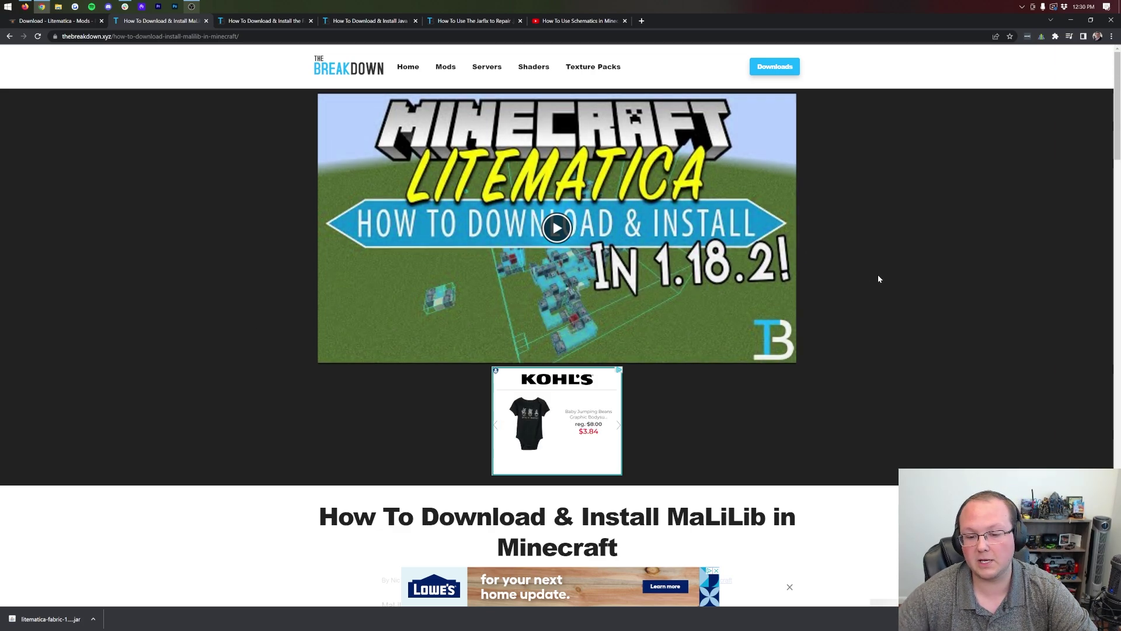
scroll(879, 278, "down", 8)
scroll(820, 262, "up", 2)
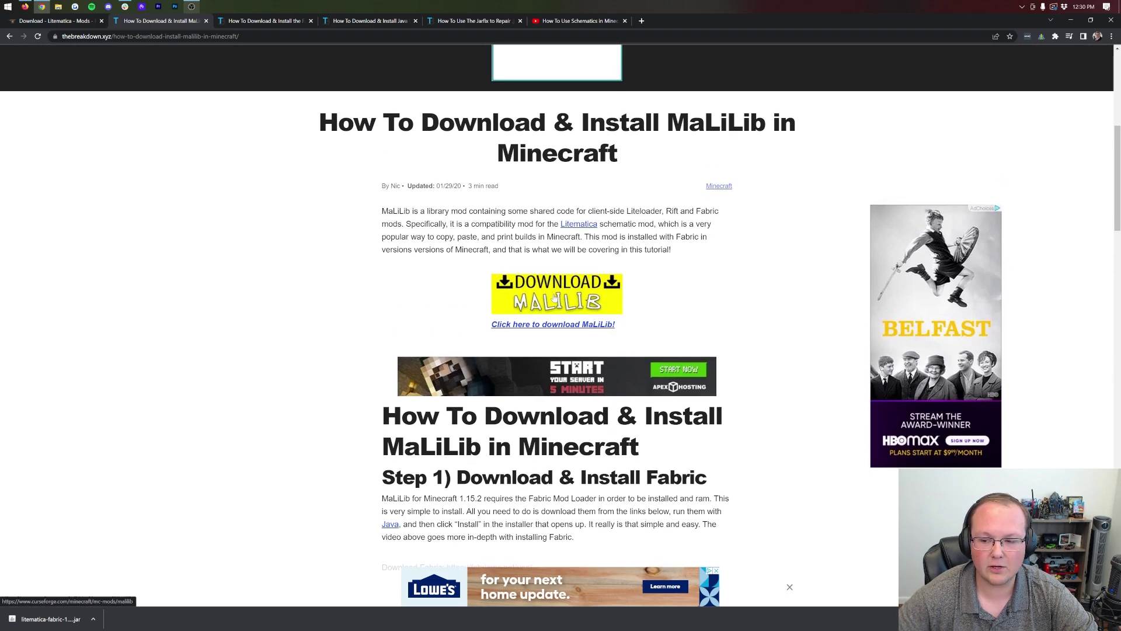
left_click(555, 298)
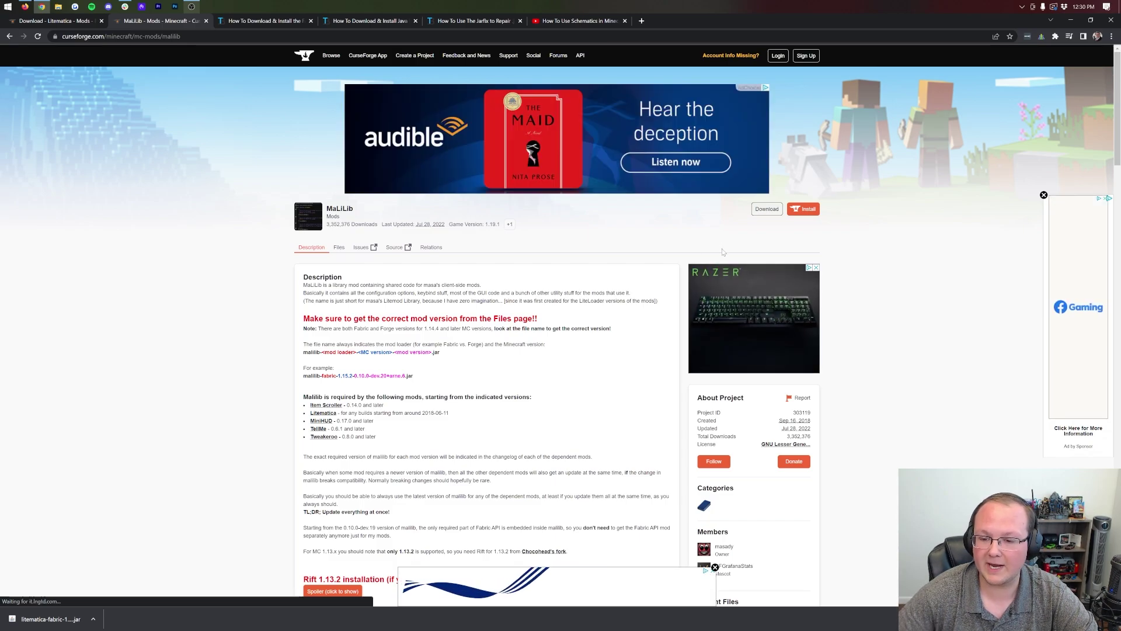
Download the MaLiLib file for Minecraft 1.19, then bring up the Fabric Mod Loader guide
scroll(723, 253, "down", 2)
scroll(723, 252, "down", 3)
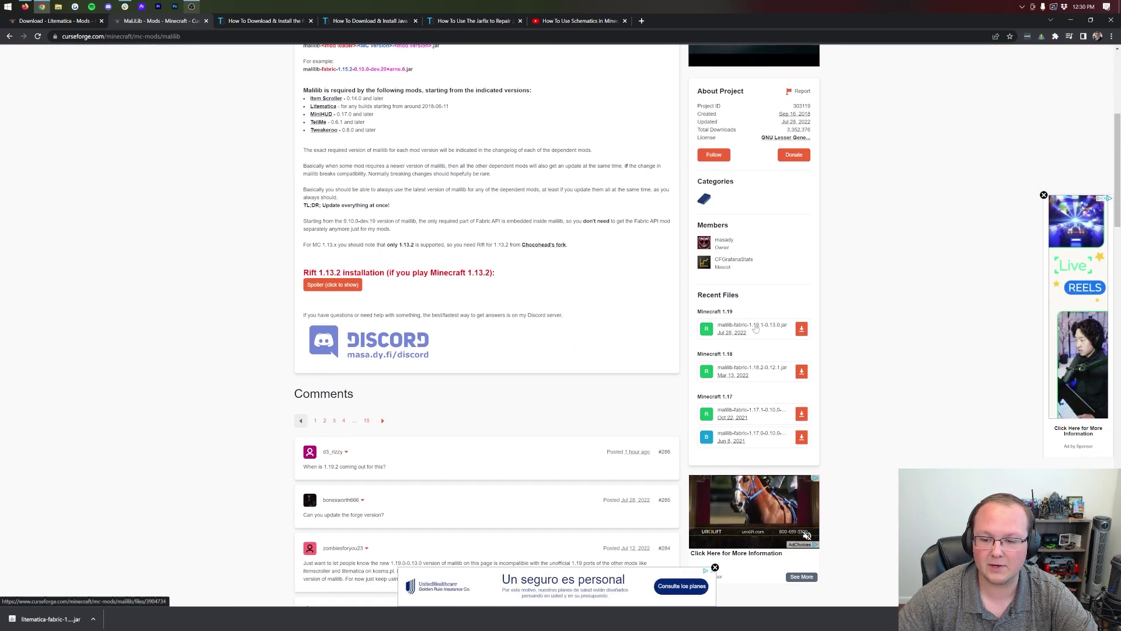
left_click(802, 329)
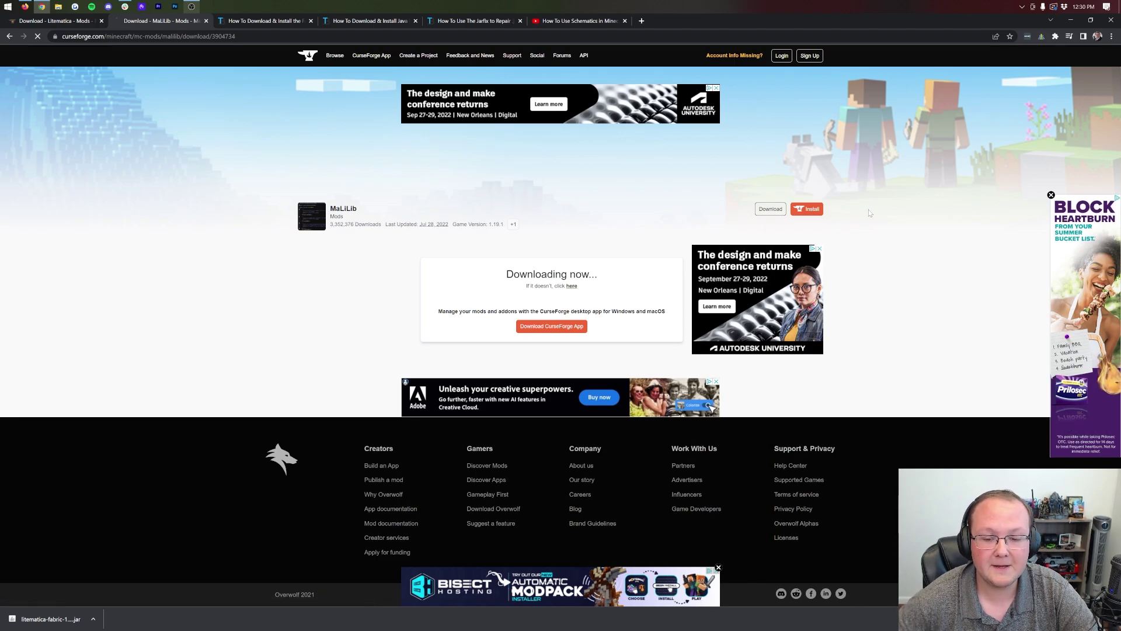
left_click(255, 22)
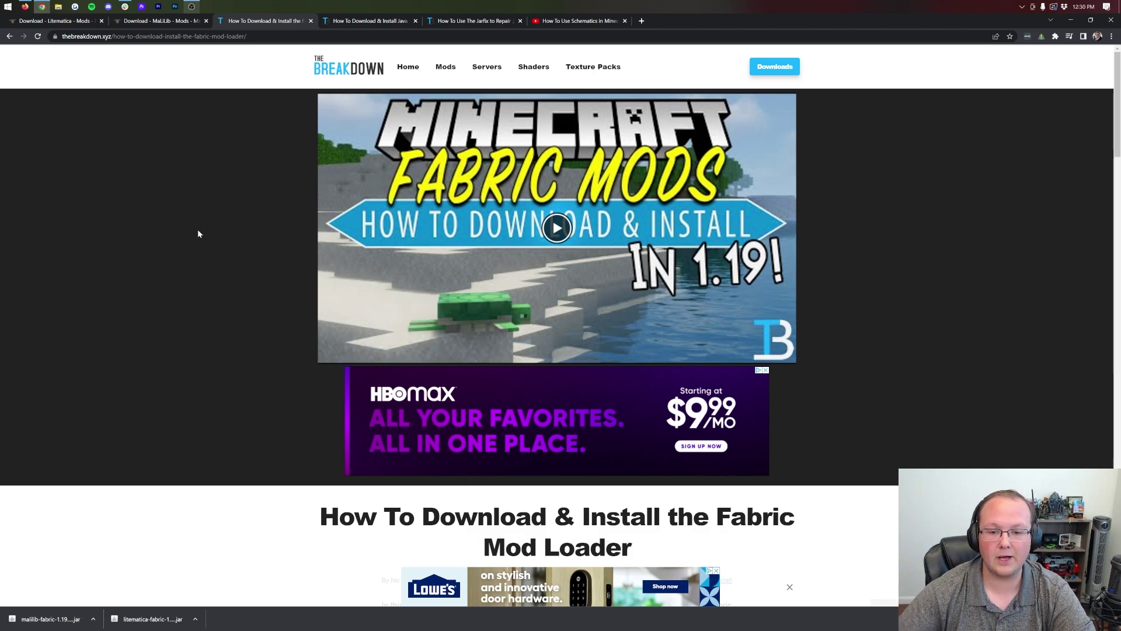
Download the Fabric installer 0.11.0 universal jar from fabricmc.net and minimise the browser
scroll(198, 233, "down", 6)
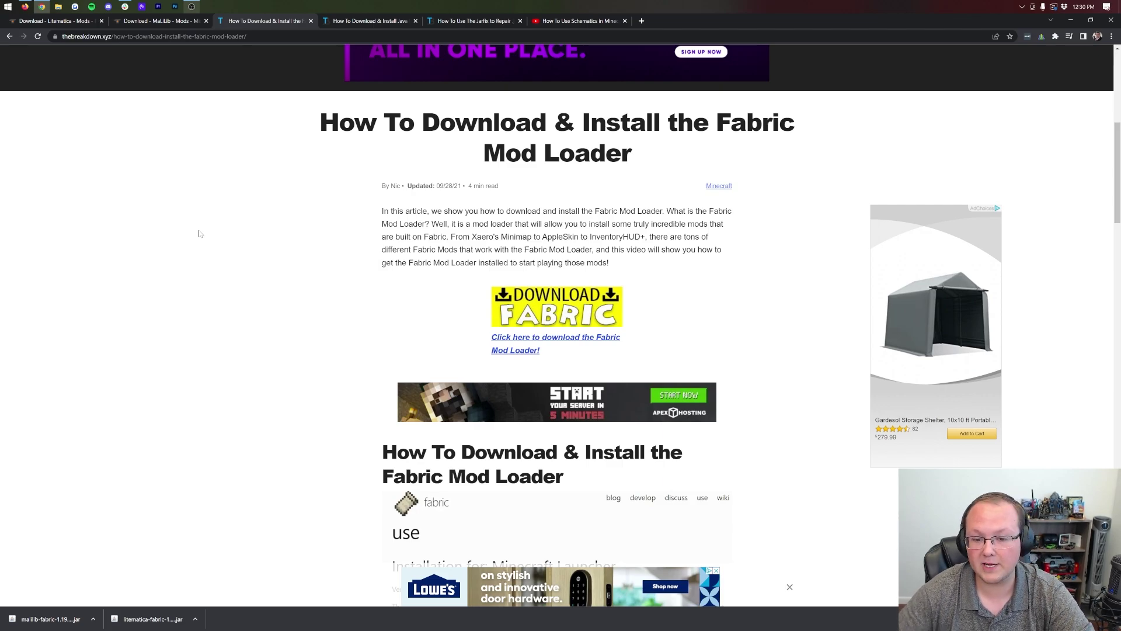
scroll(197, 245, "down", 3)
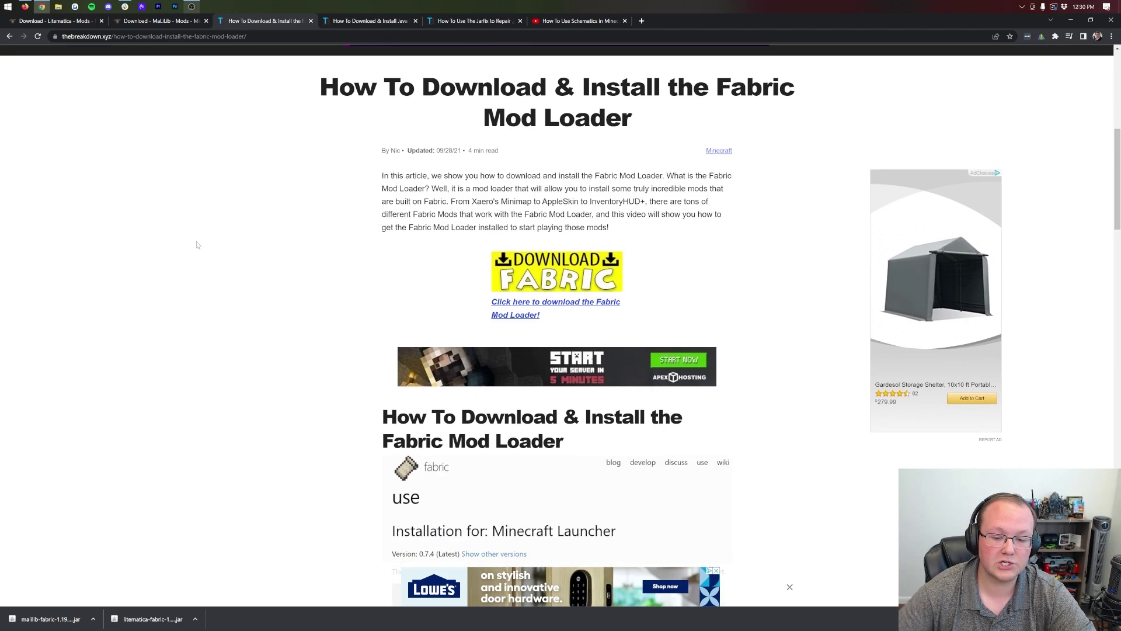
scroll(229, 266, "up", 2)
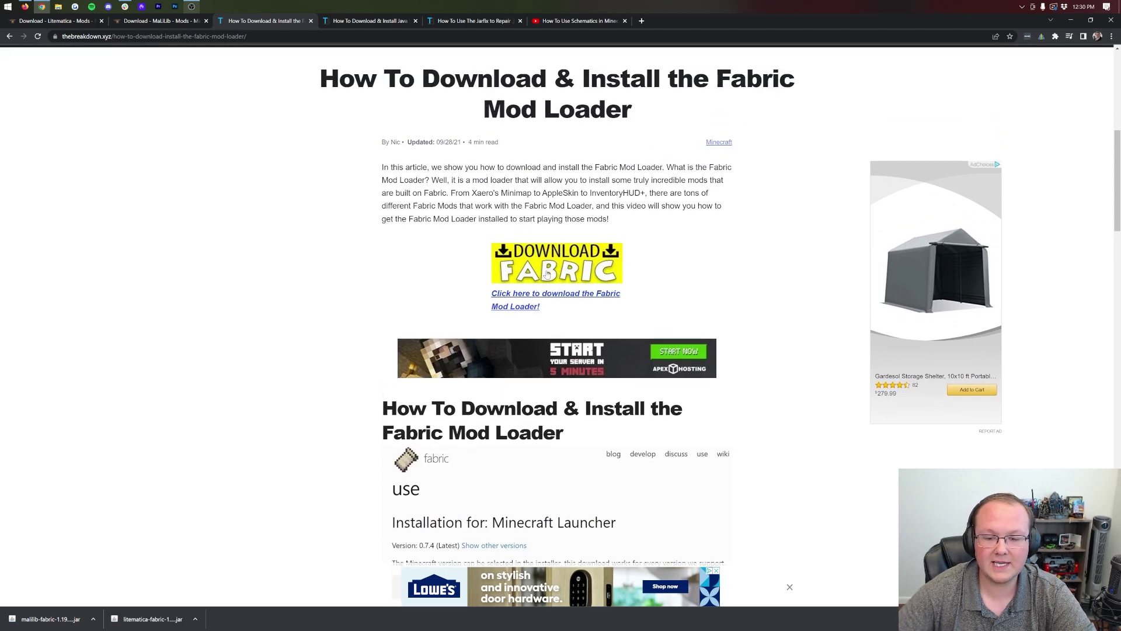
left_click(546, 274)
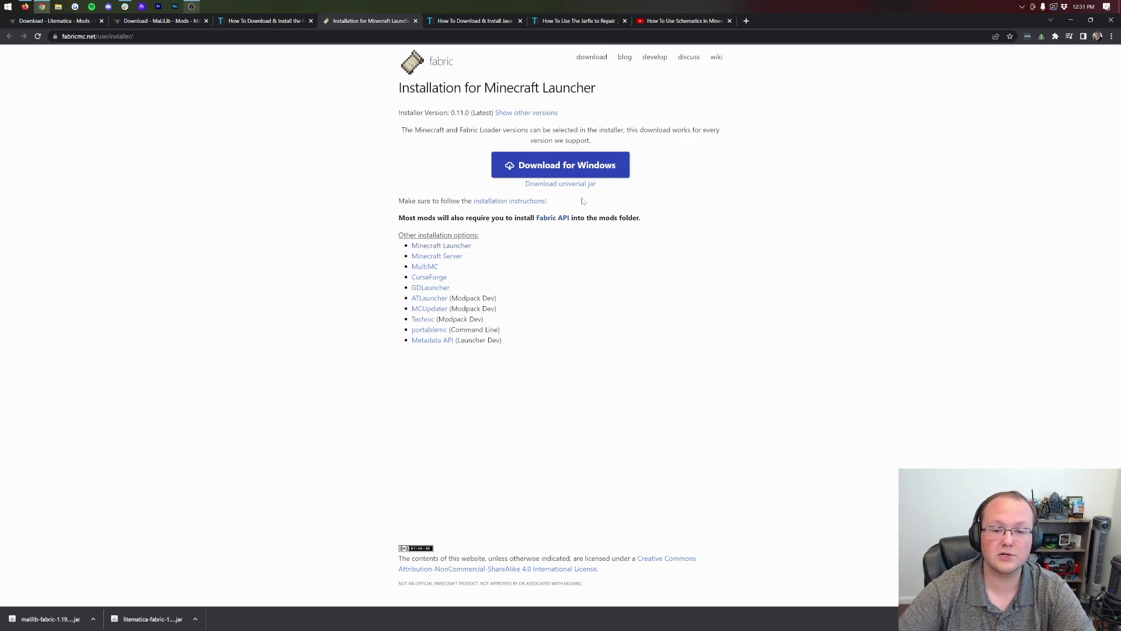
left_click(553, 188)
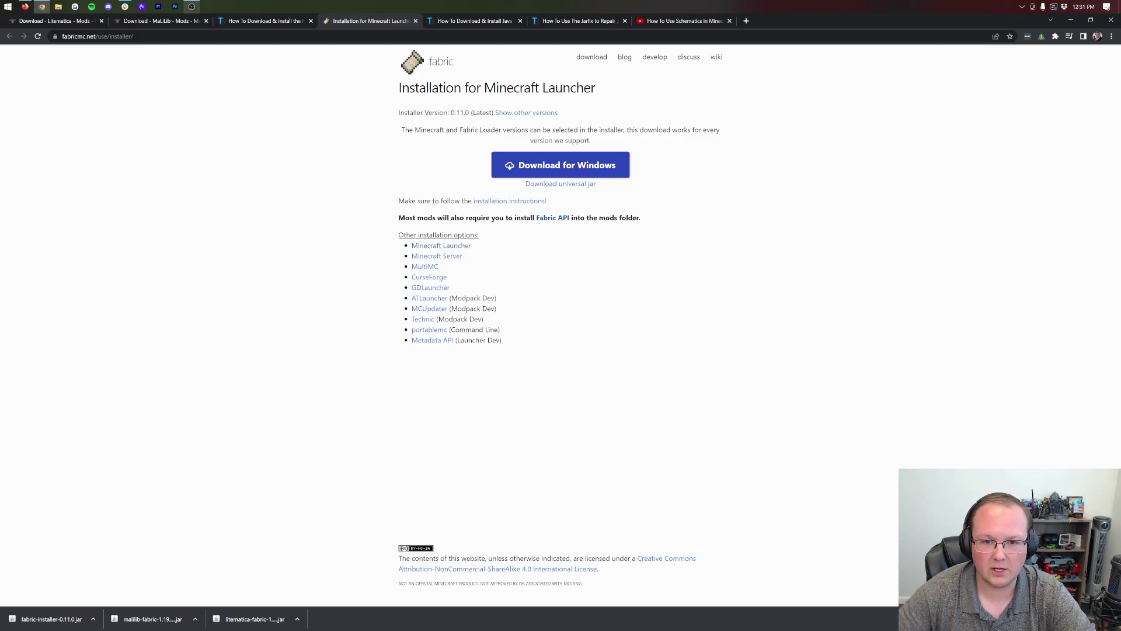
left_click(490, 22)
left_click(1070, 20)
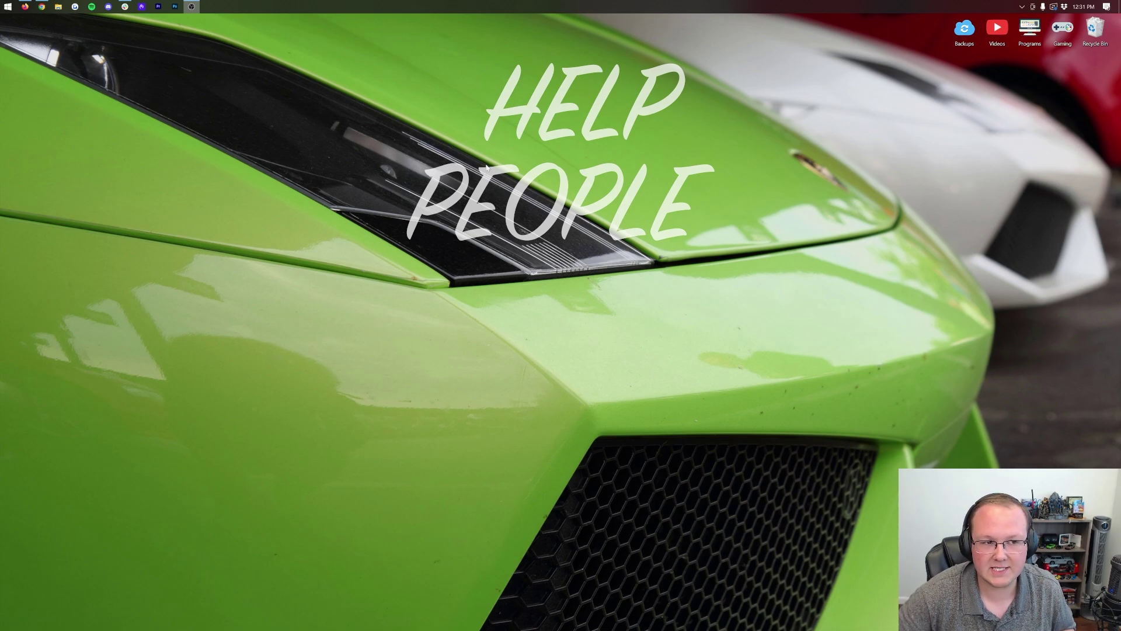
Move the Fabric installer, Litematica and MaLiLib jars from Downloads onto the desktop and arrange them
left_click(3, 4)
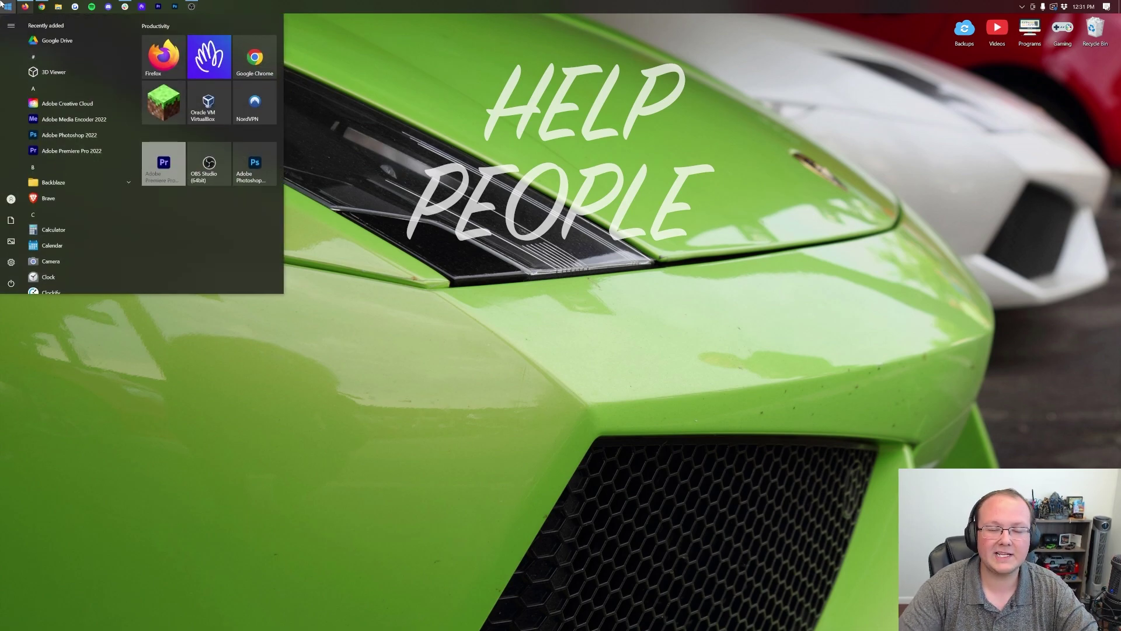
type("down")
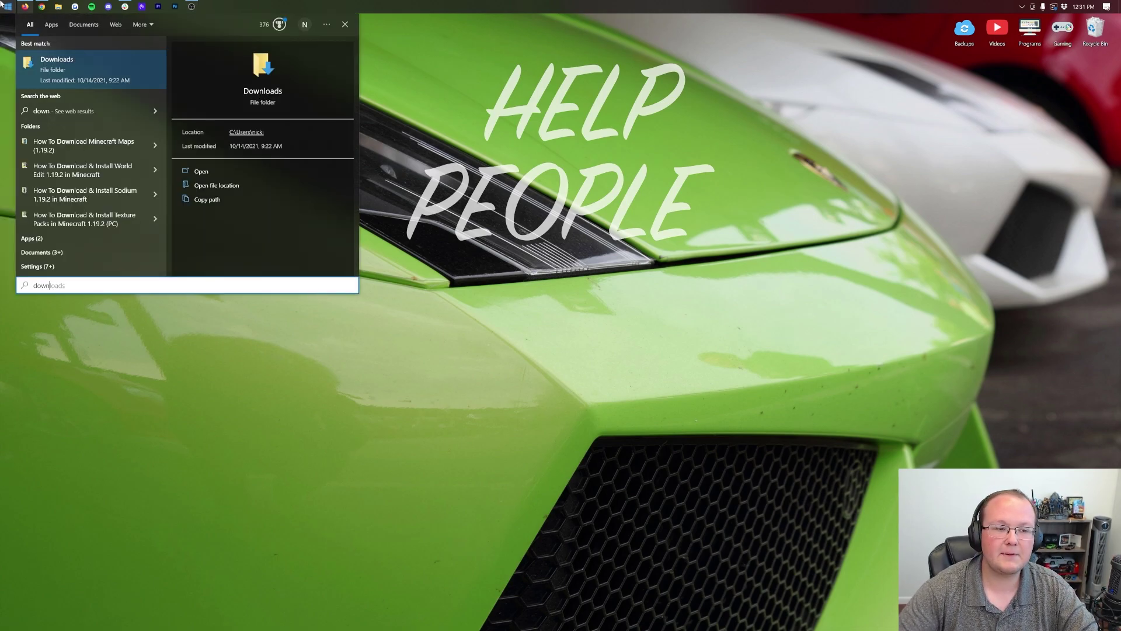
left_click(33, 72)
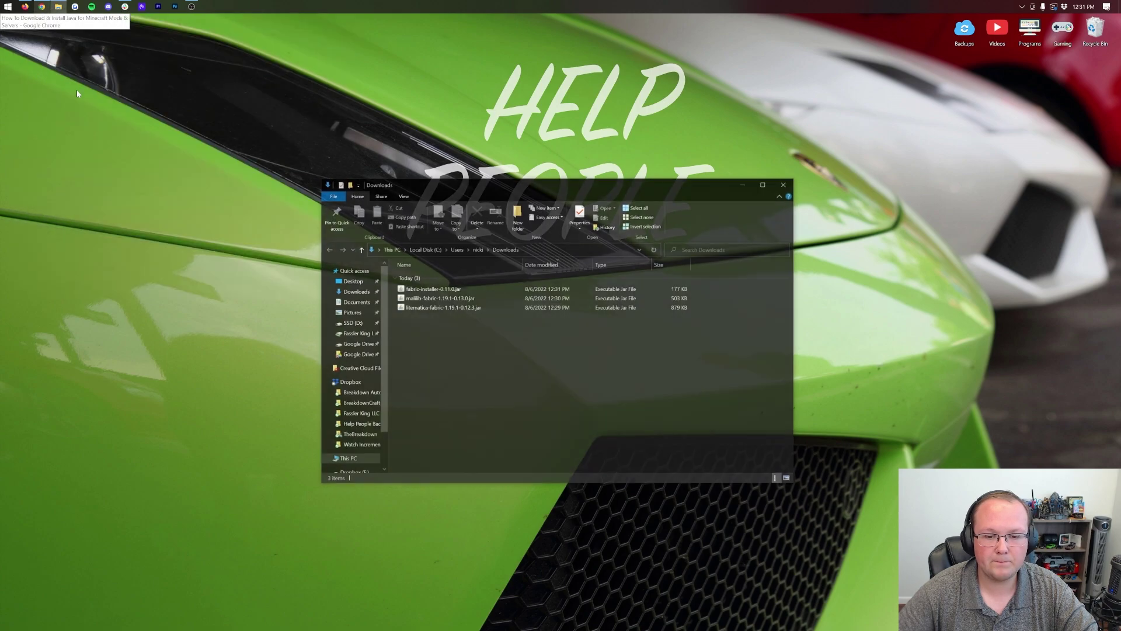
left_click(453, 293)
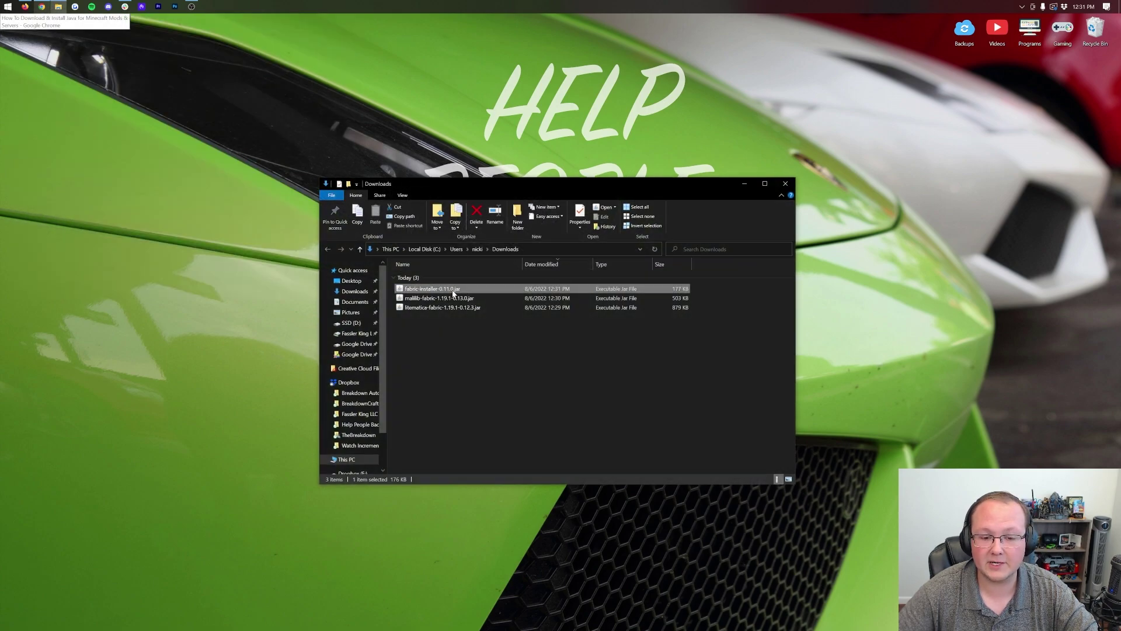
left_click(453, 308)
key("ctrl+a")
left_click_drag(448, 307, 440, 131)
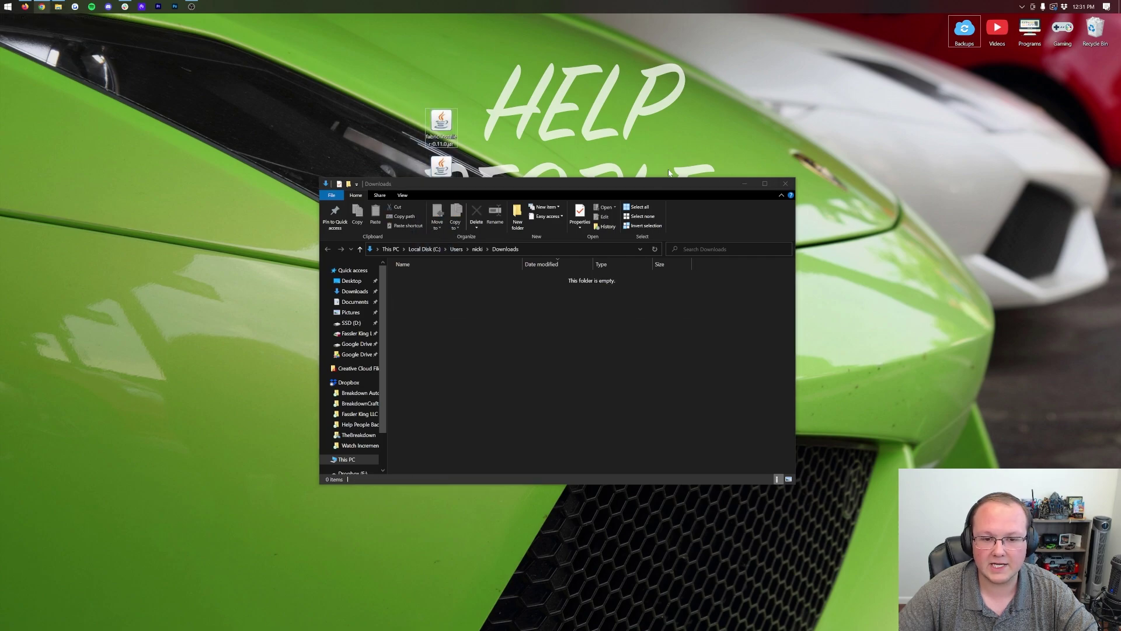
left_click(785, 184)
left_click_drag(441, 169, 388, 119)
left_click_drag(370, 100, 344, 125)
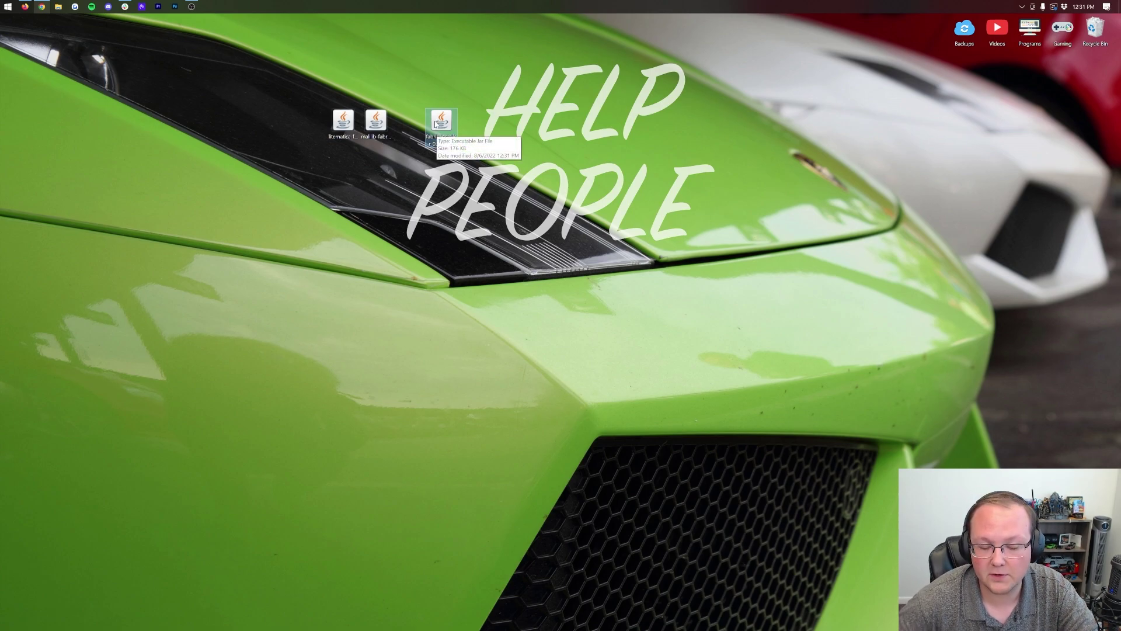
Check the Fabric installer's Open with options, then return to the browser's Java guide
right_click(444, 129)
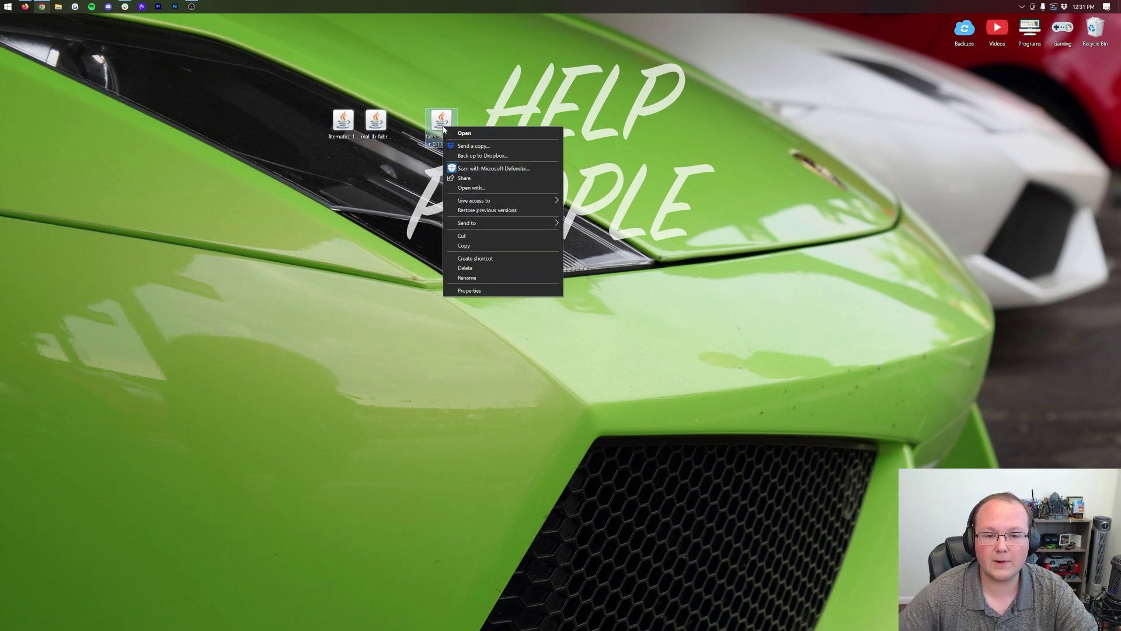
left_click(483, 188)
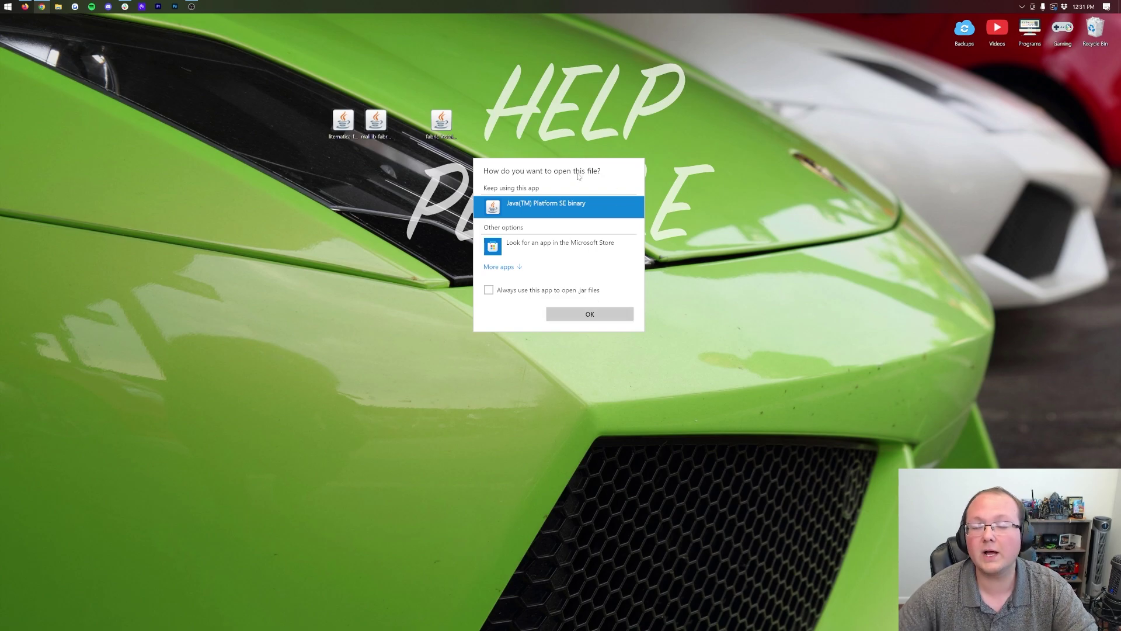
left_click(444, 175)
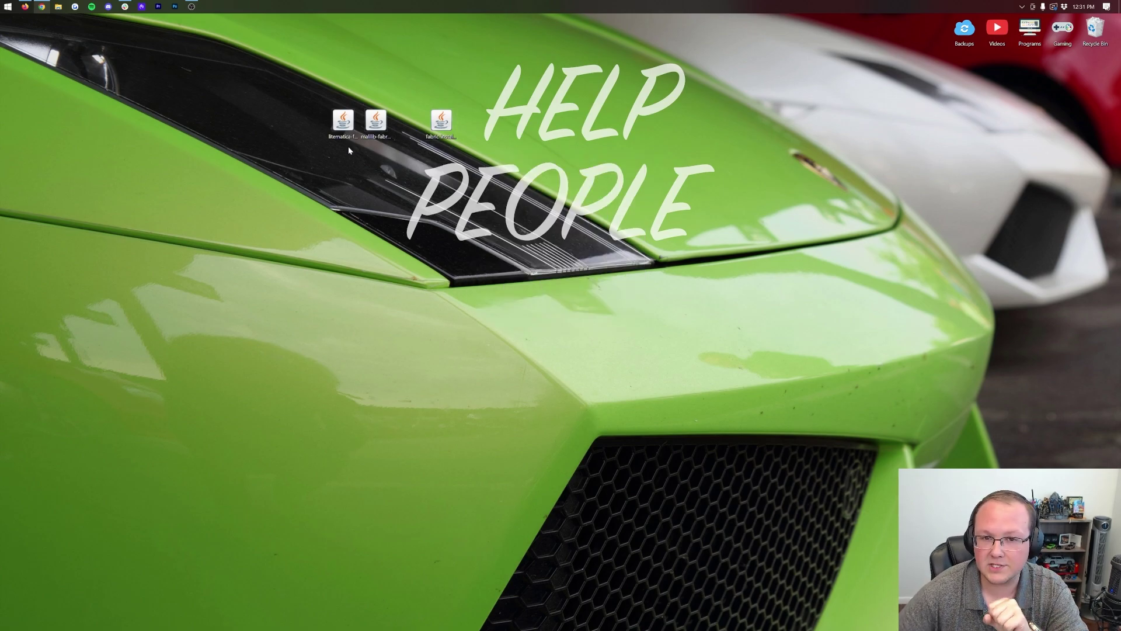
left_click(41, 6)
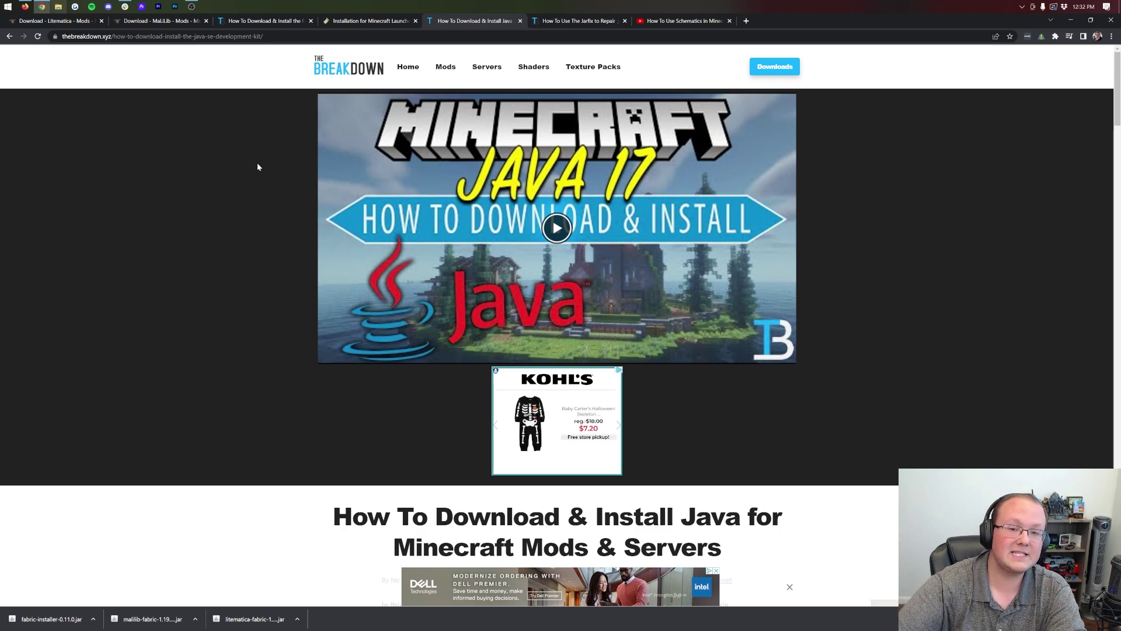
Read through the Java installation article for Minecraft mods
scroll(257, 167, "down", 6)
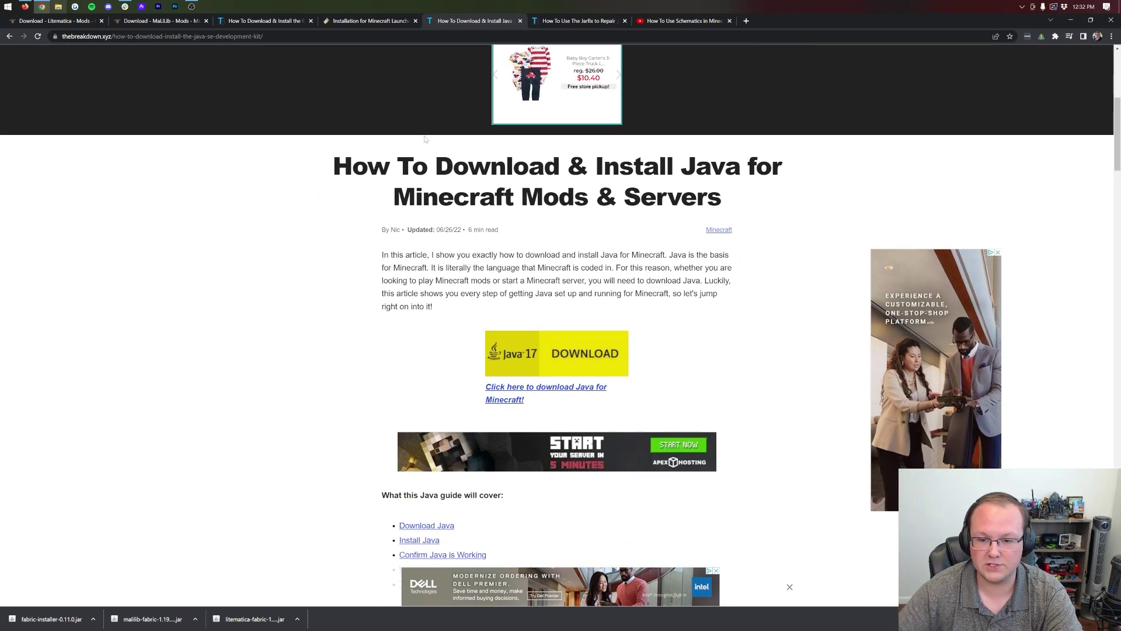
scroll(430, 149, "down", 6)
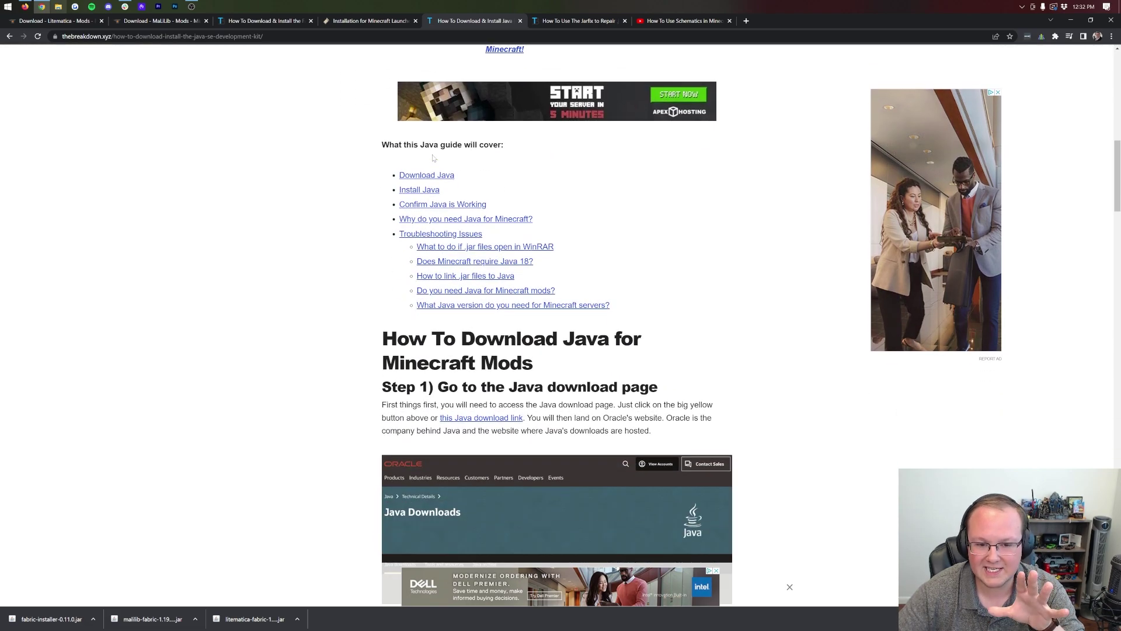
scroll(433, 158, "down", 4)
scroll(432, 158, "up", 10)
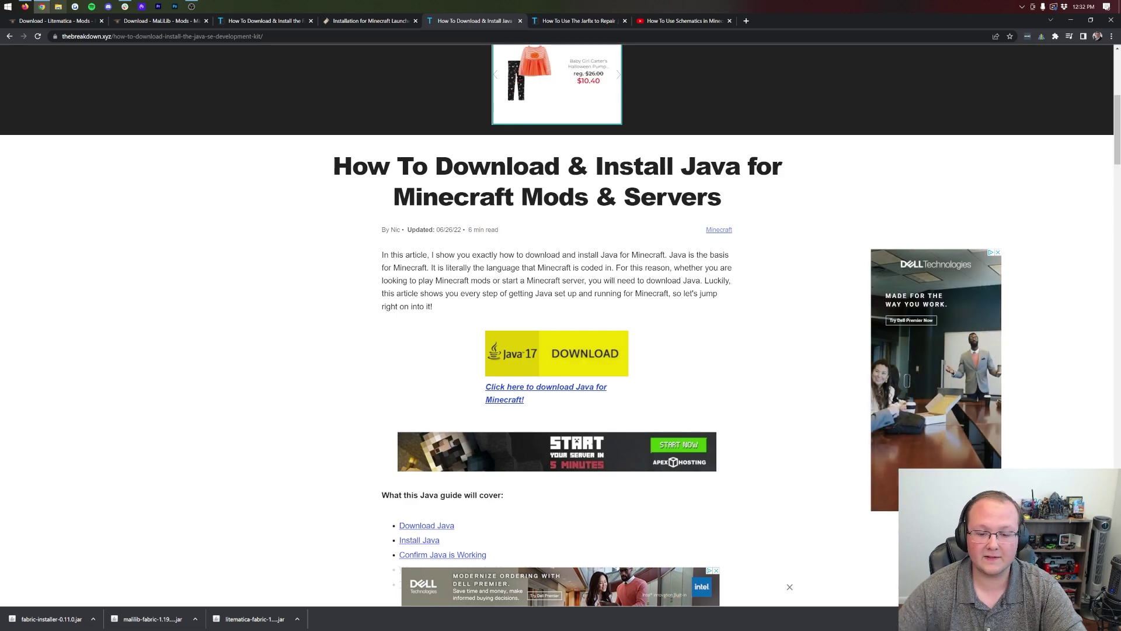
scroll(470, 267, "down", 1)
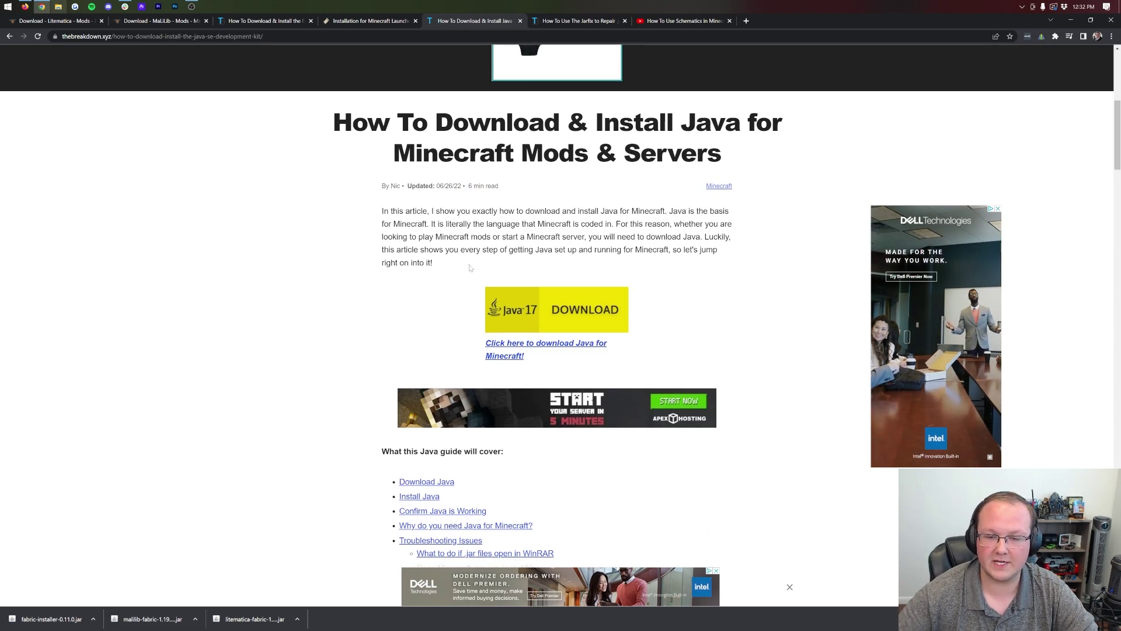
scroll(470, 268, "up", 7)
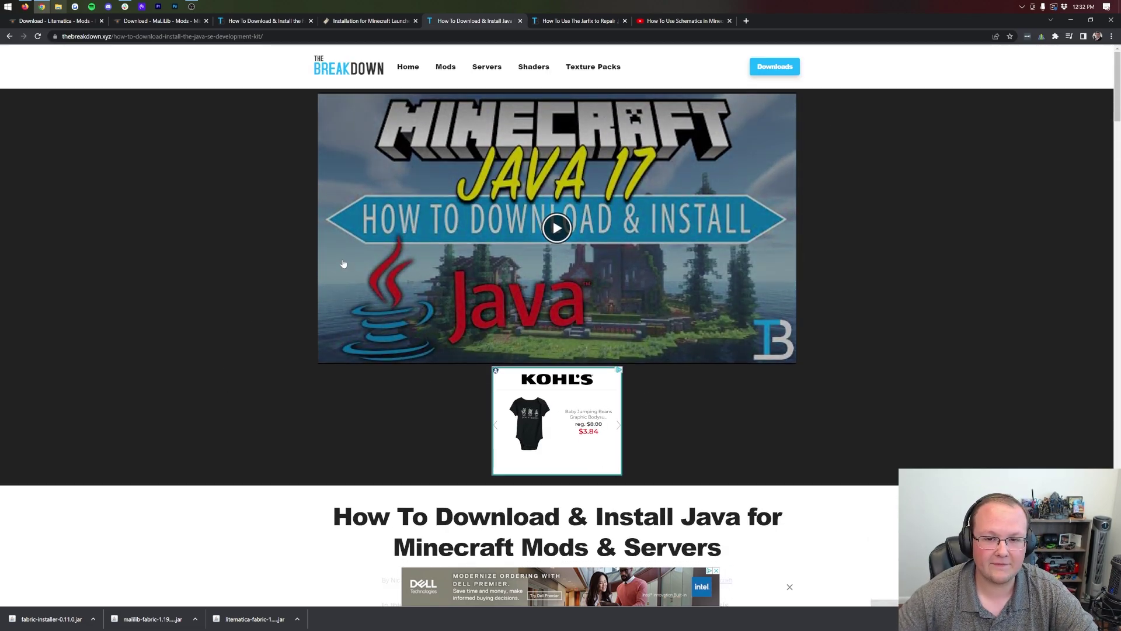
Look at the Jarfix guide and schematics video tabs, then minimise Chrome
left_click(545, 22)
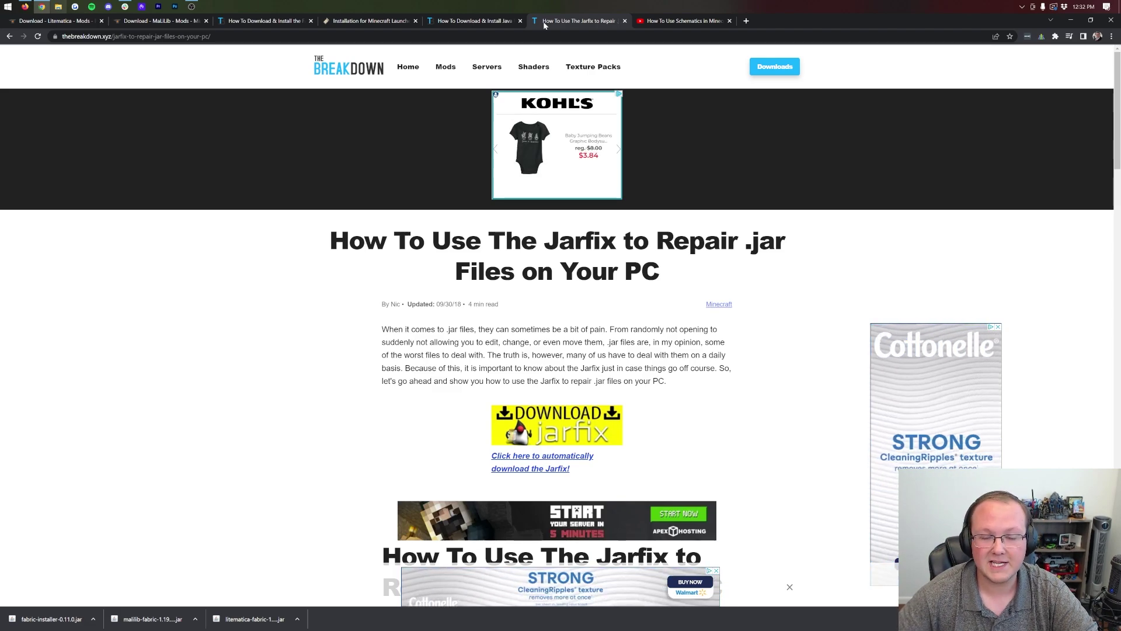
left_click(682, 21)
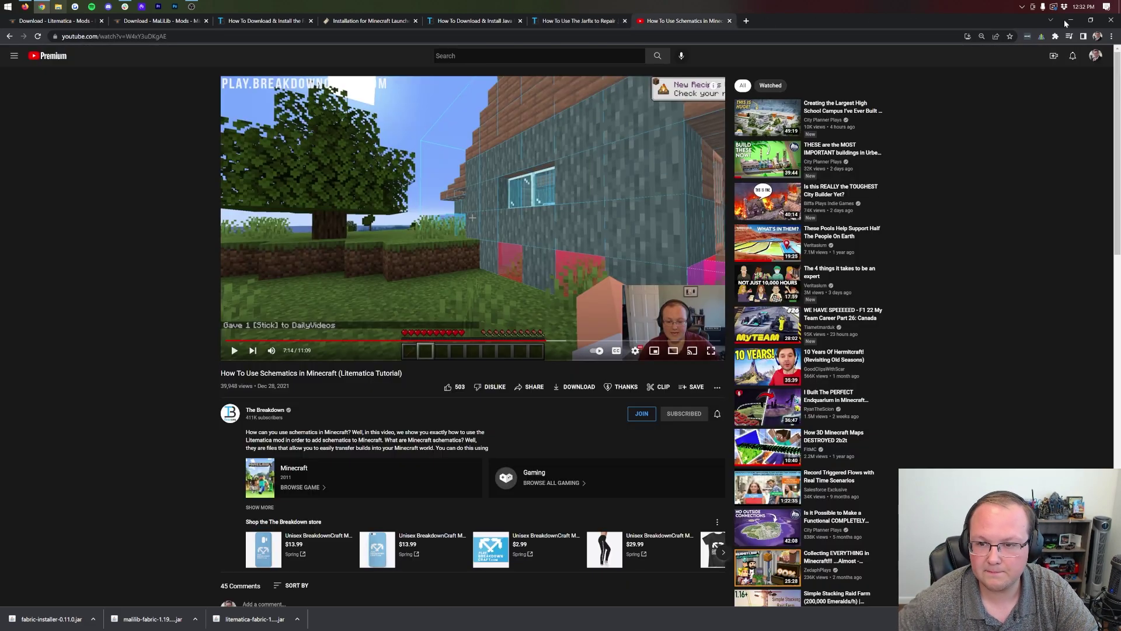
left_click(1067, 22)
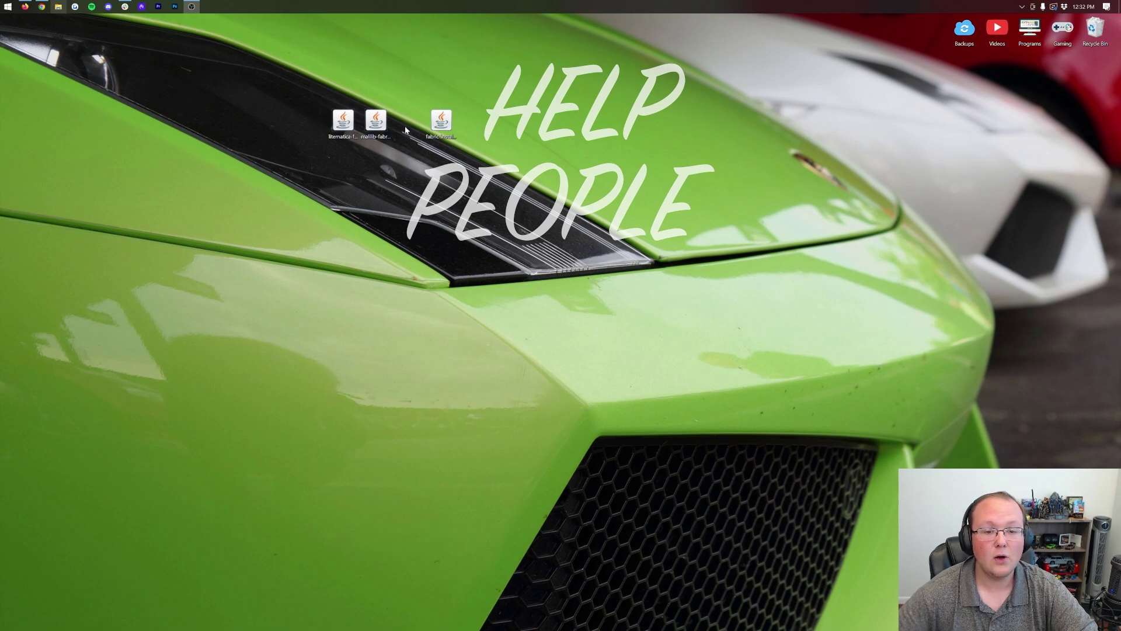
Run the Fabric installer with Java, install Loader 0.14.9 for 1.19.2, and close it
right_click(447, 128)
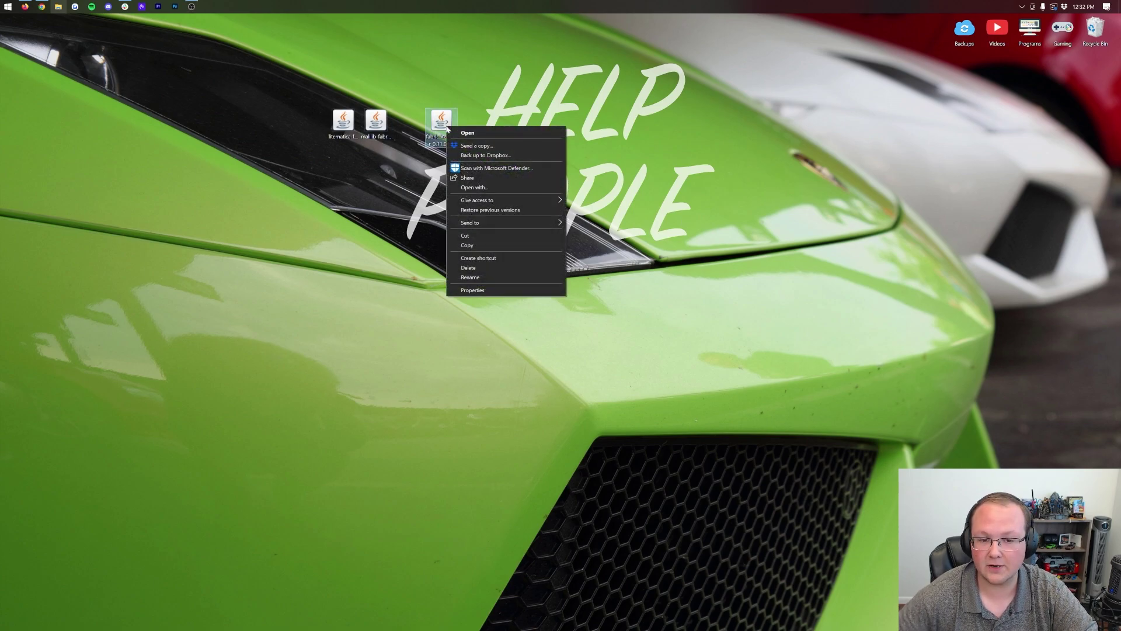
left_click(475, 187)
left_click(587, 315)
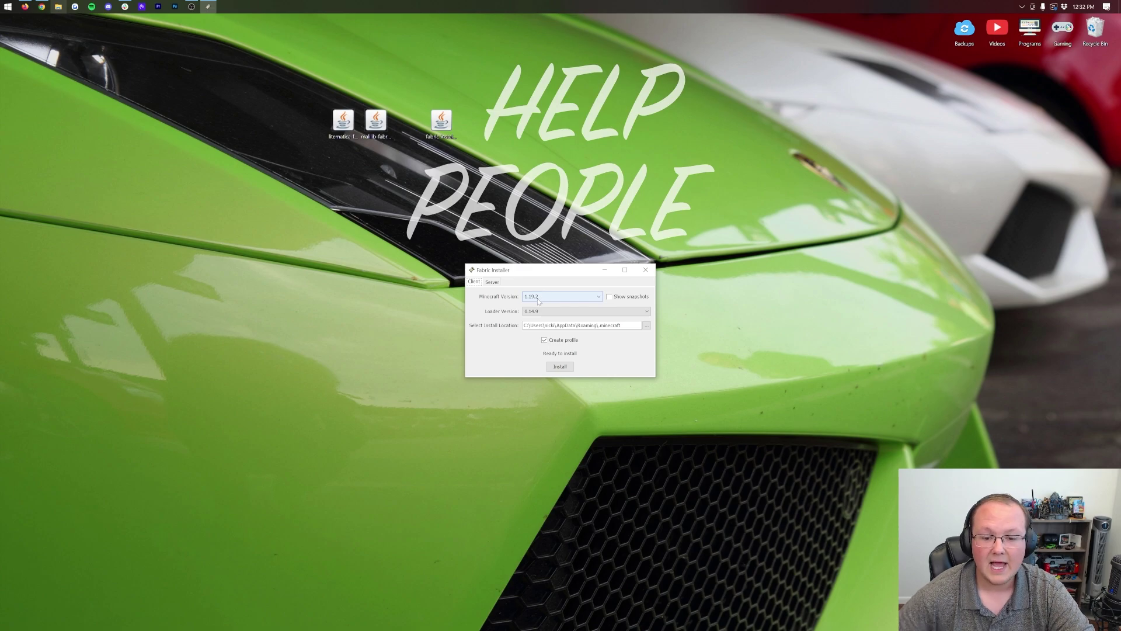
left_click(556, 368)
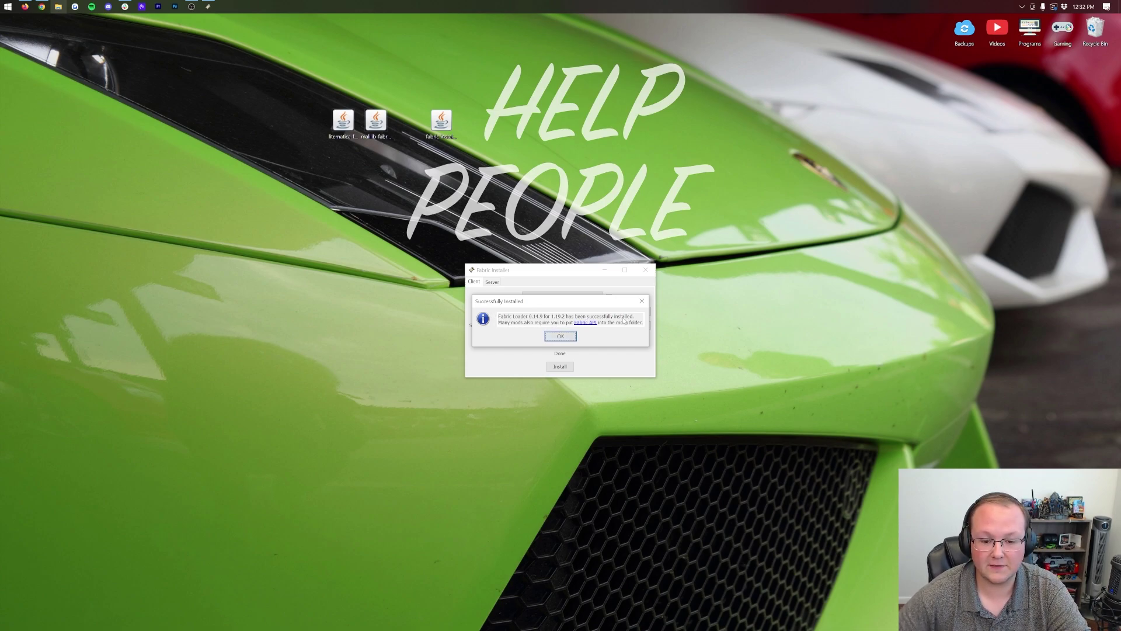
left_click(570, 338)
left_click(633, 273)
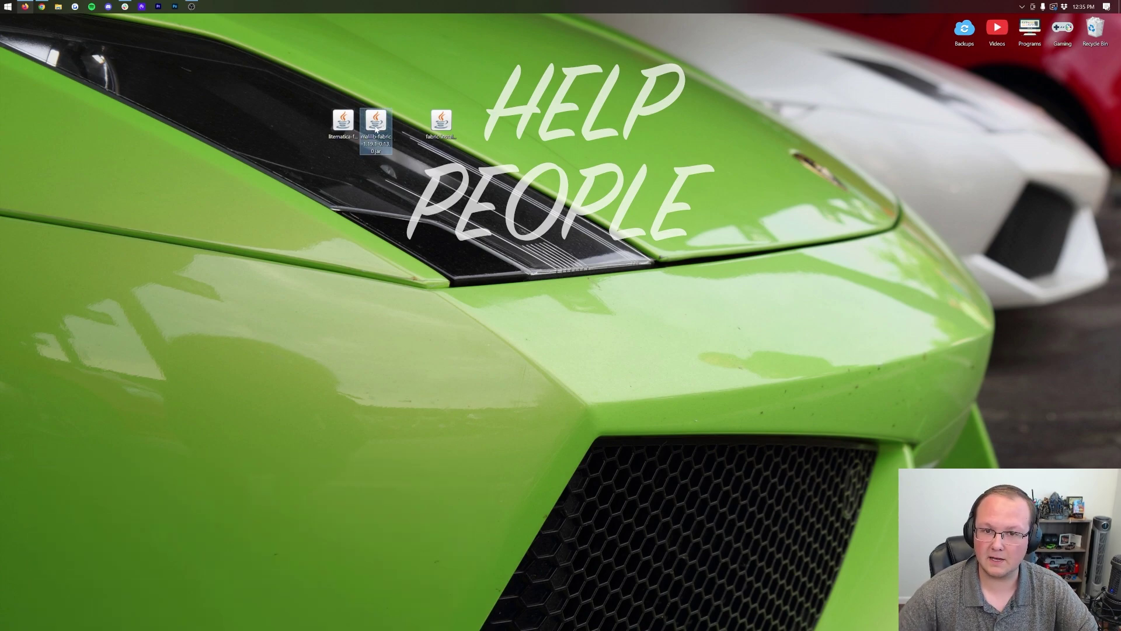
Launch Minecraft Launcher and check that fabric-loader-1.19.2 appears in the version list
left_click(350, 130)
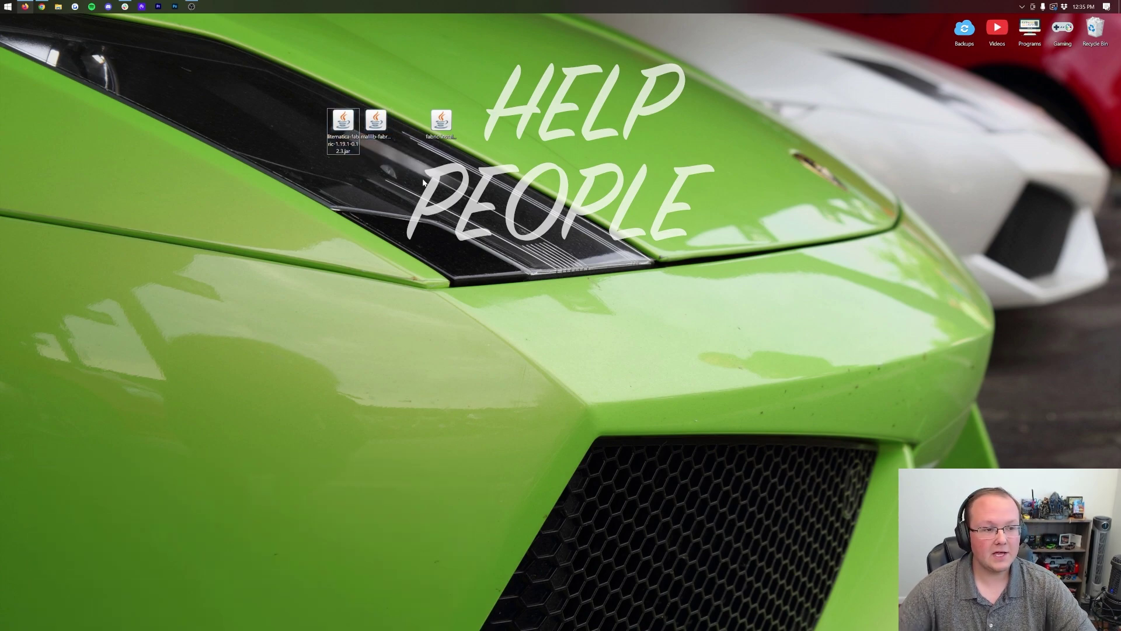
key("super")
left_click(161, 102)
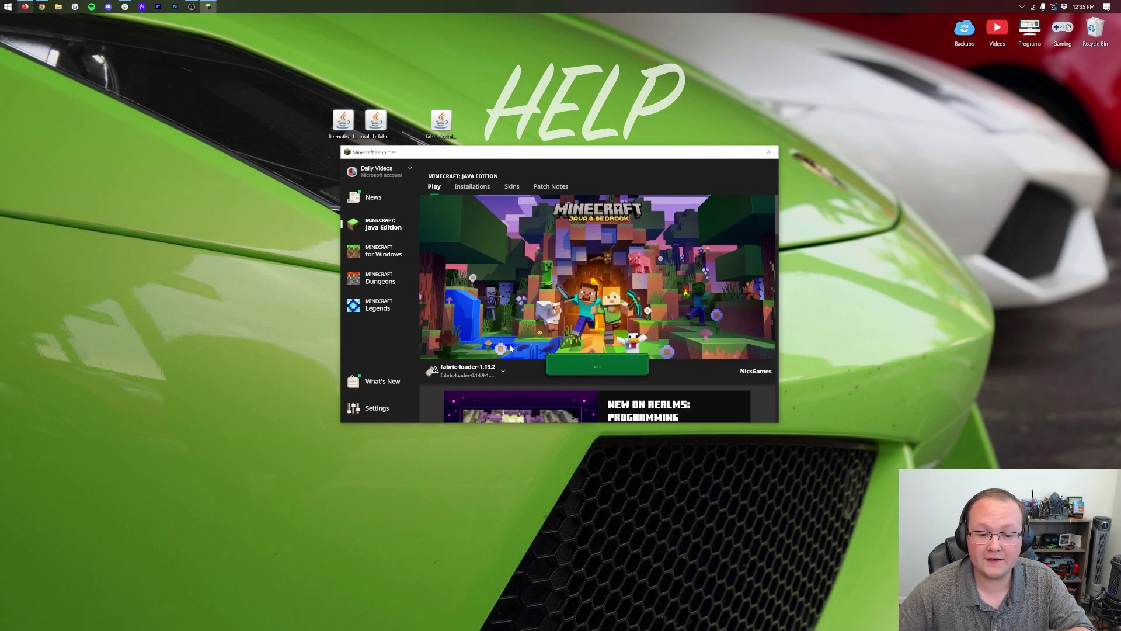
left_click(471, 370)
left_click(471, 370)
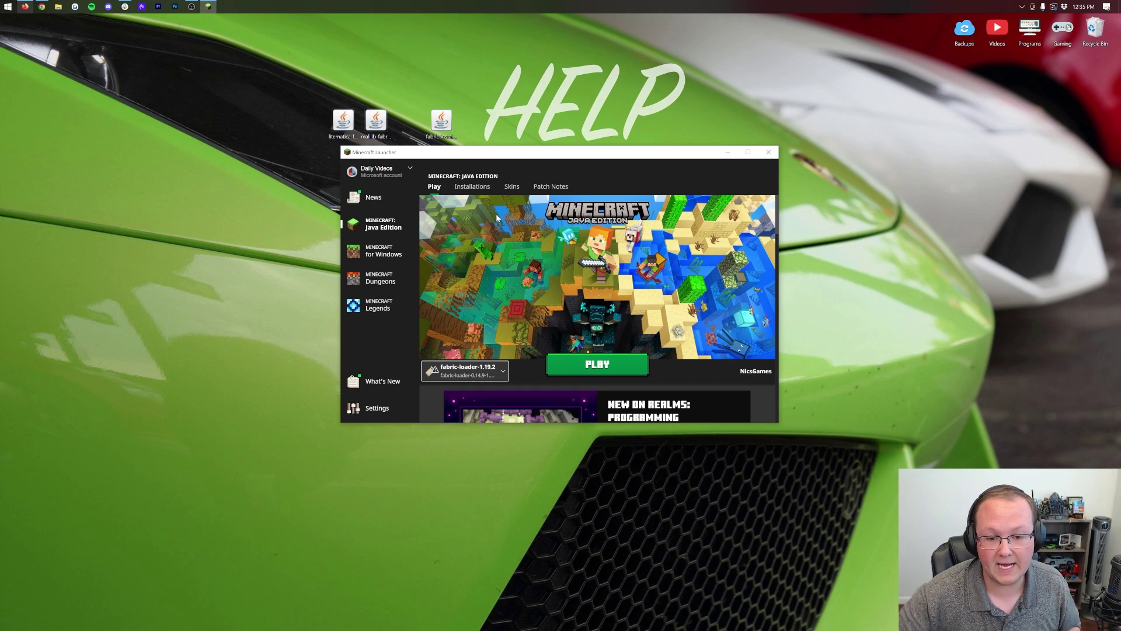
Review the Installations list, toggling the Modded filter, and start a new installation
left_click(461, 368)
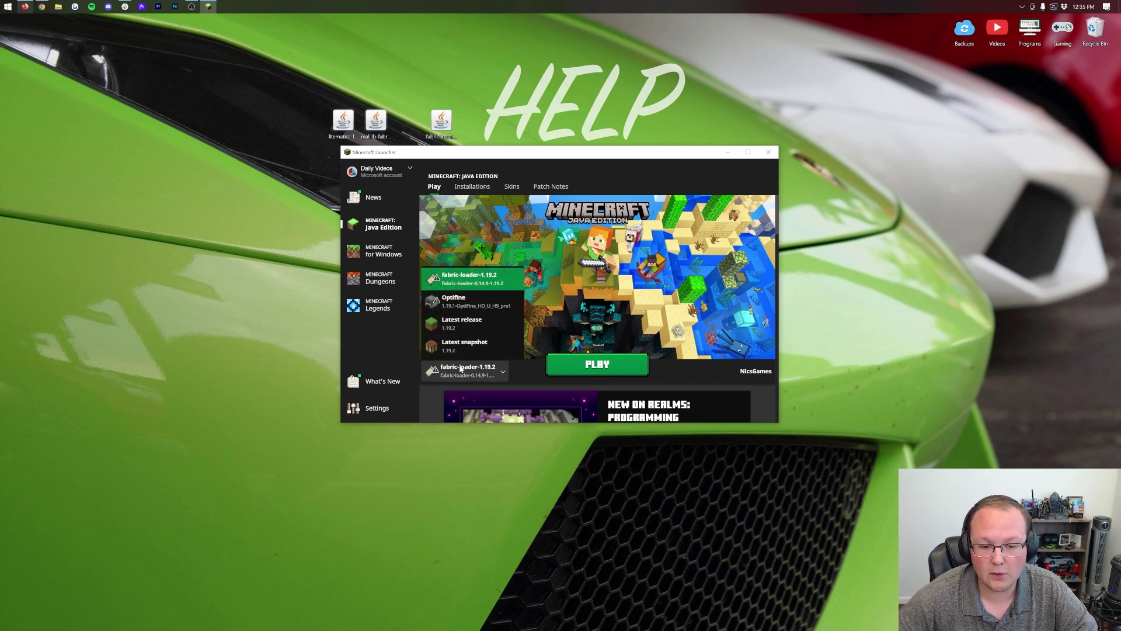
left_click(476, 187)
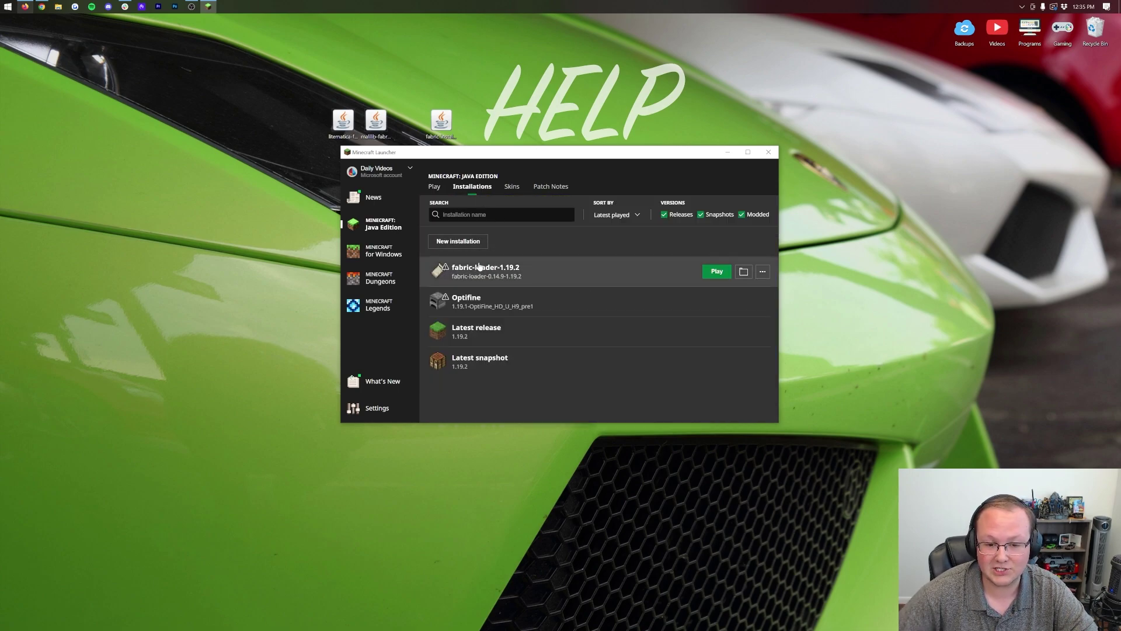
left_click(741, 215)
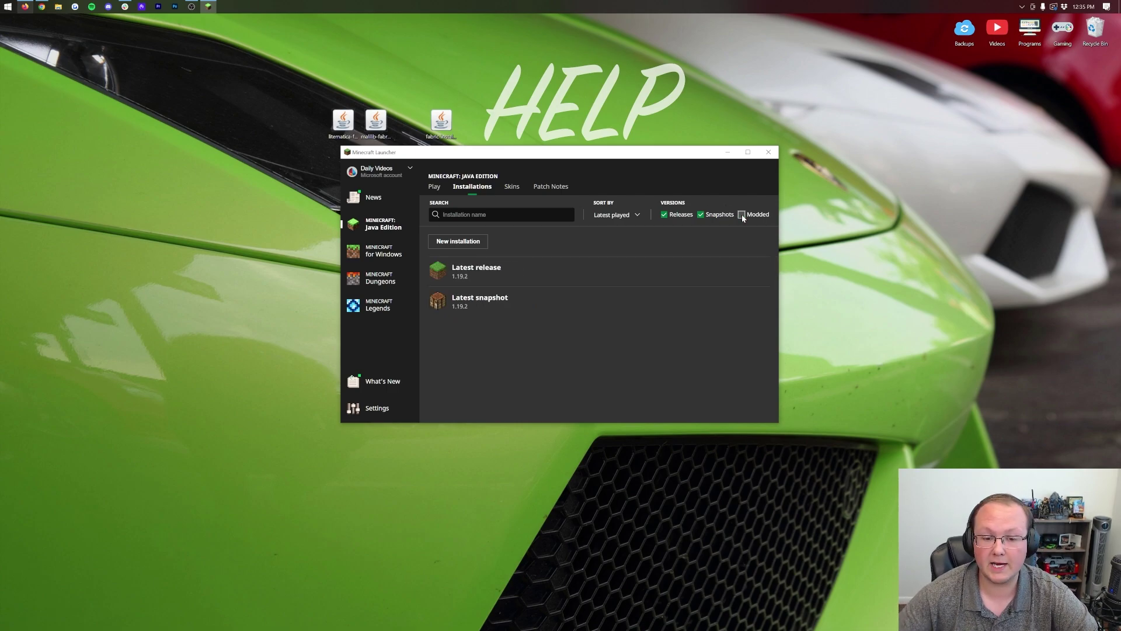
left_click(742, 215)
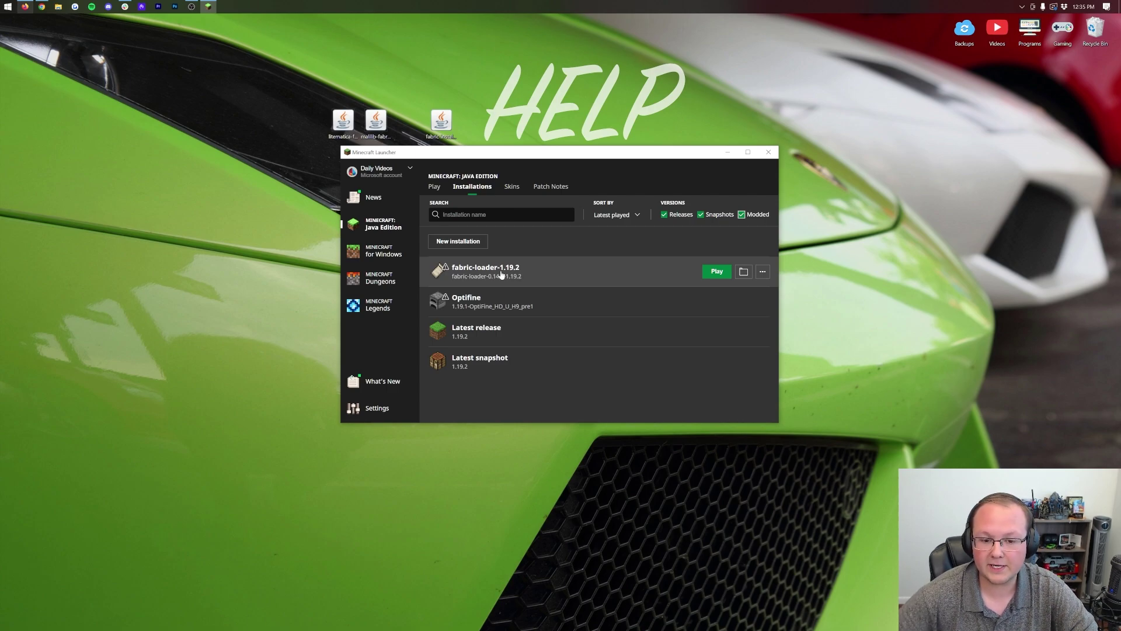
left_click(464, 241)
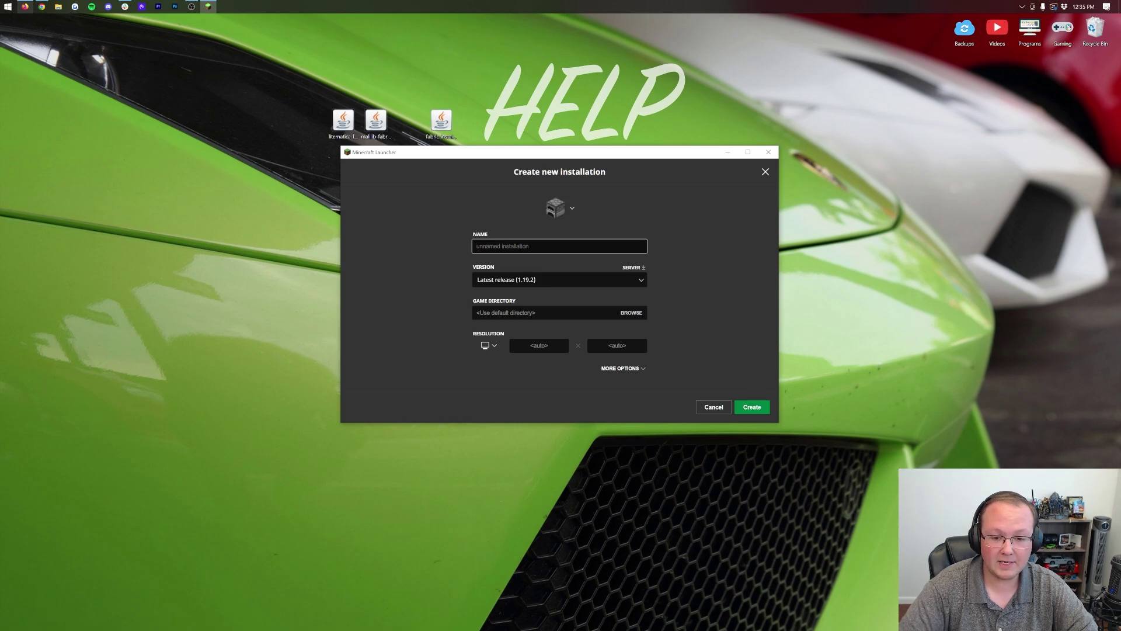
Create installation 'Litematica 1.9' on fabric-loader-0.14.9-1.19.2 at 1920x1080, then open its game folder
type("Litematica 1.9")
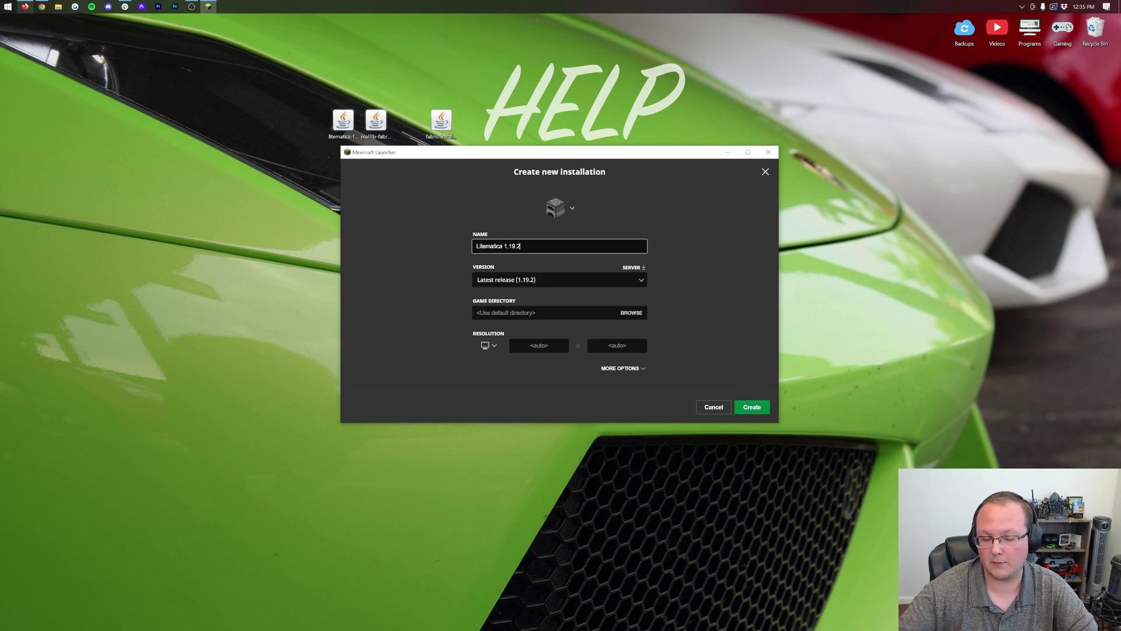
left_click(594, 285)
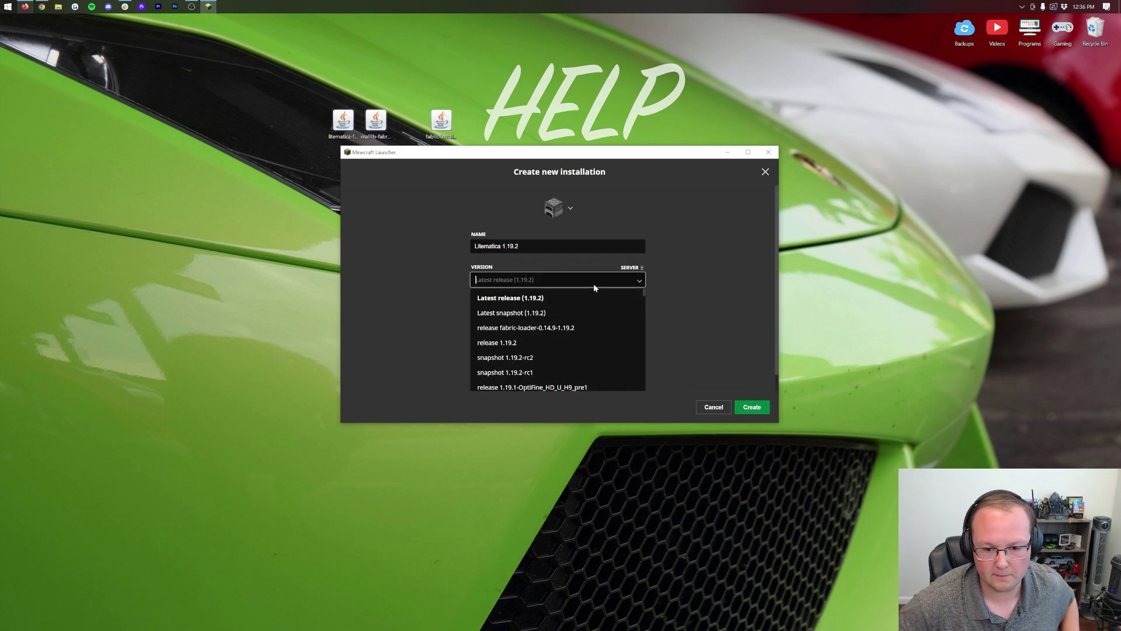
left_click(546, 331)
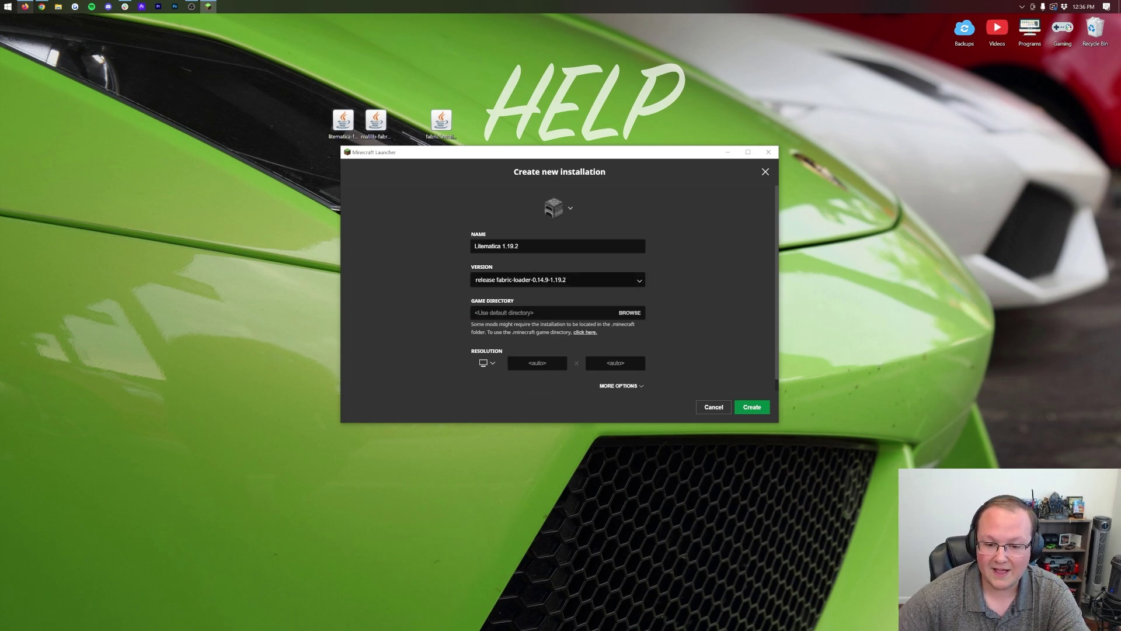
left_click(487, 363)
left_click(485, 344)
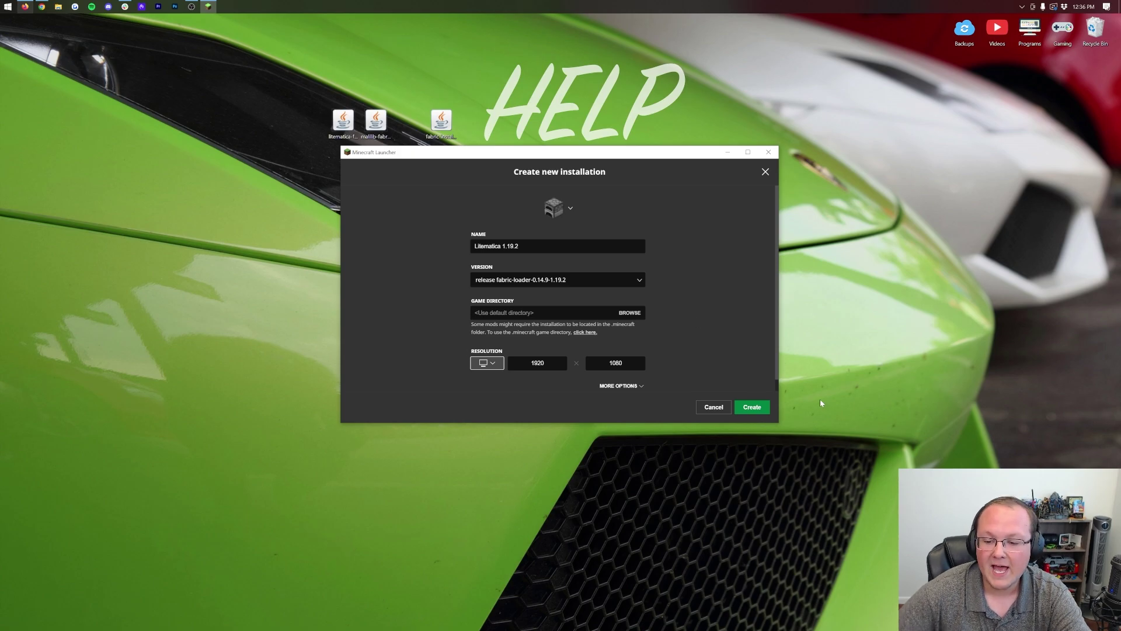
left_click(763, 409)
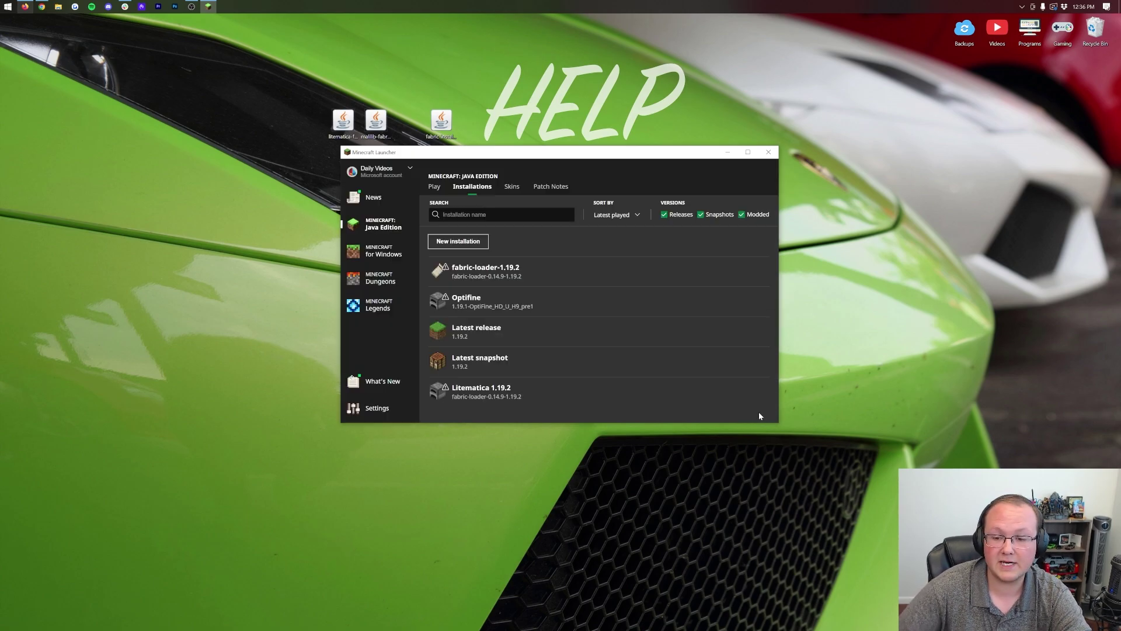
mouse_move(747, 272)
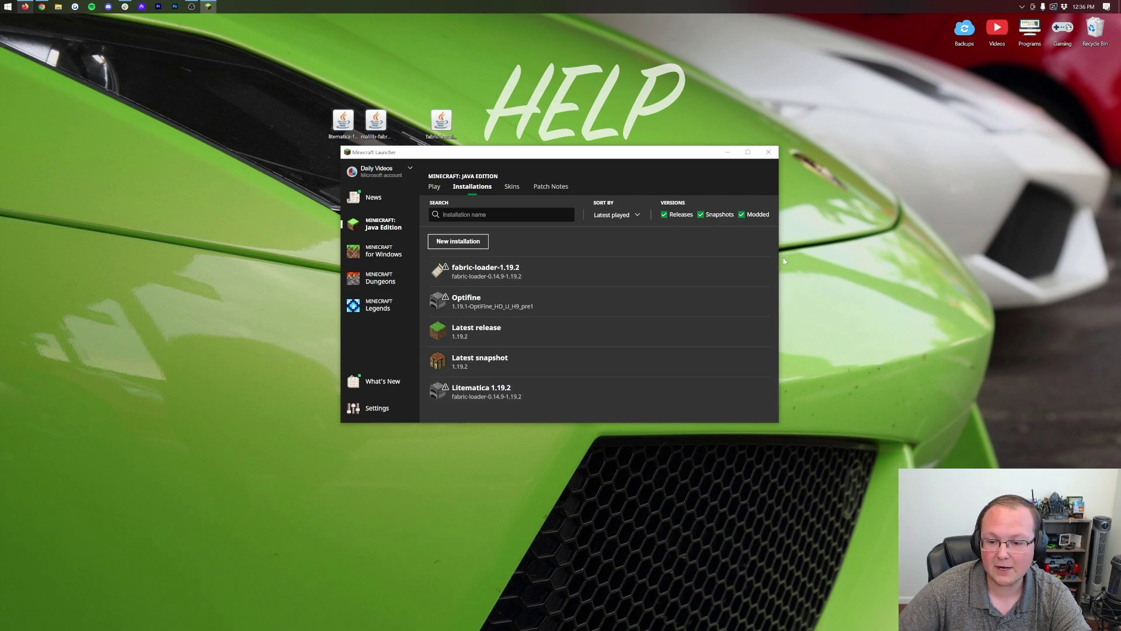
left_click(744, 273)
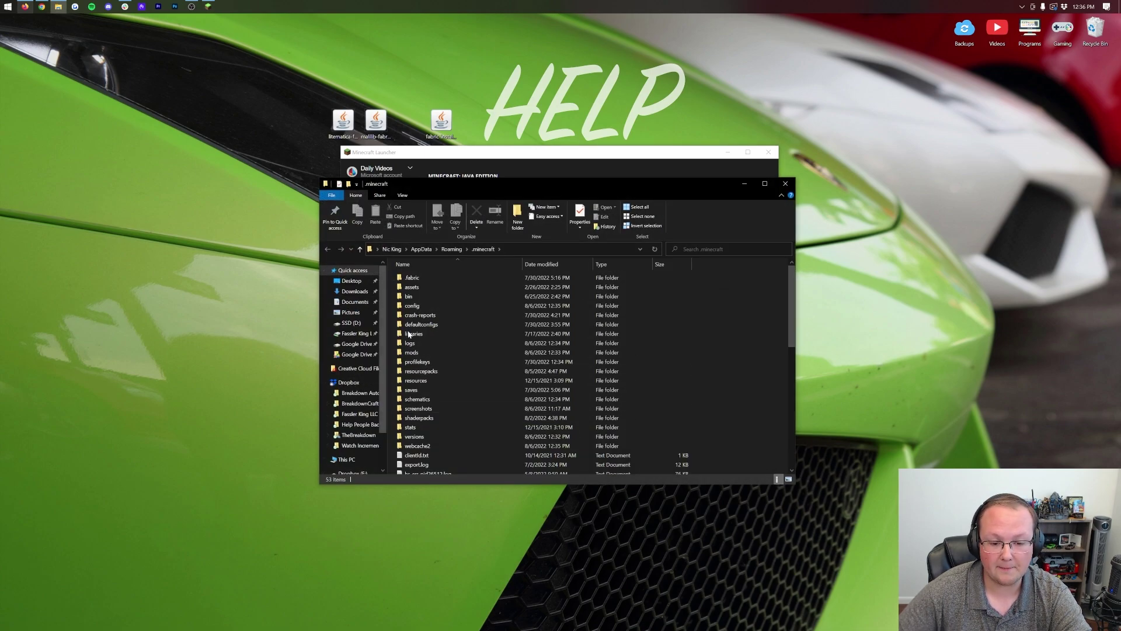
Delete the old mods folder and create a new empty folder named mods in .minecraft
left_click_drag(417, 355, 1095, 30)
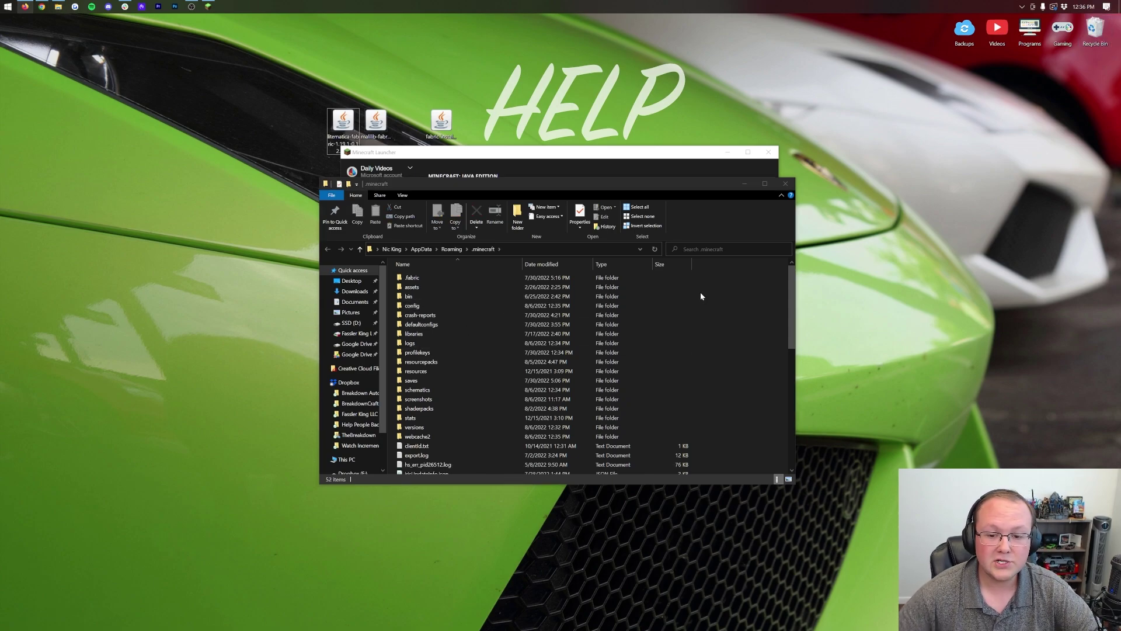
right_click(393, 282)
mouse_move(468, 397)
left_click(504, 402)
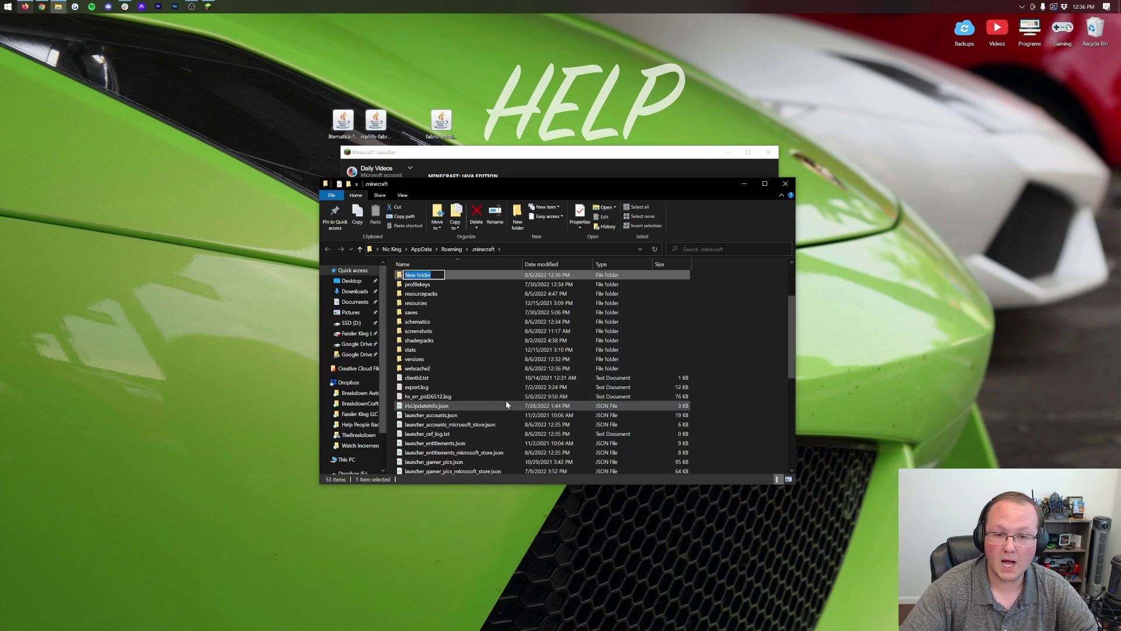
type("mods")
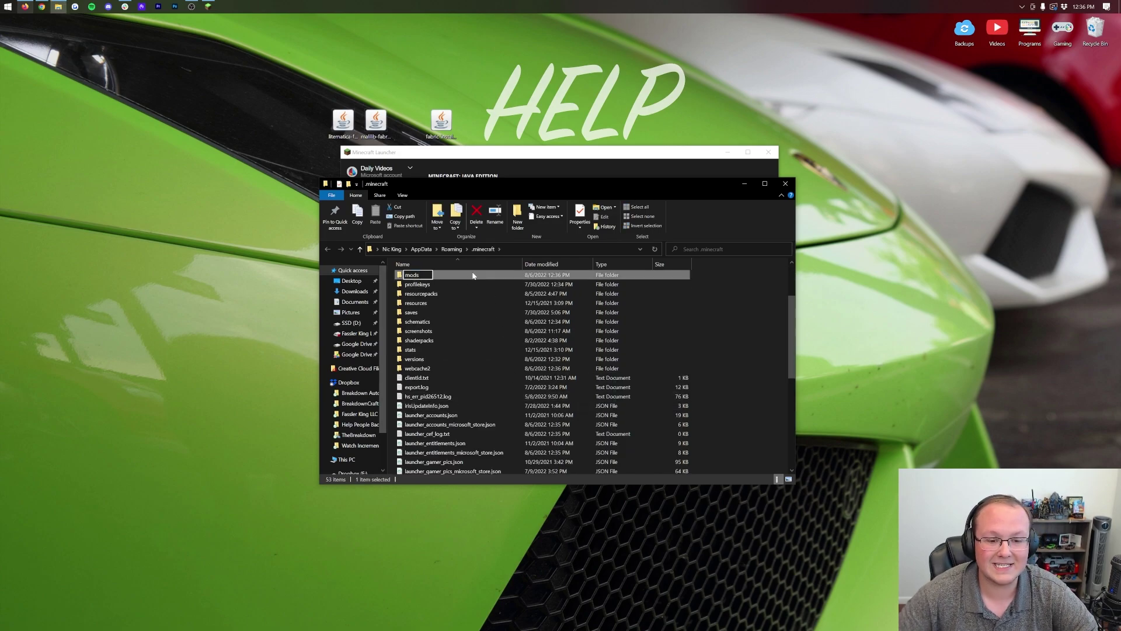
key("Return")
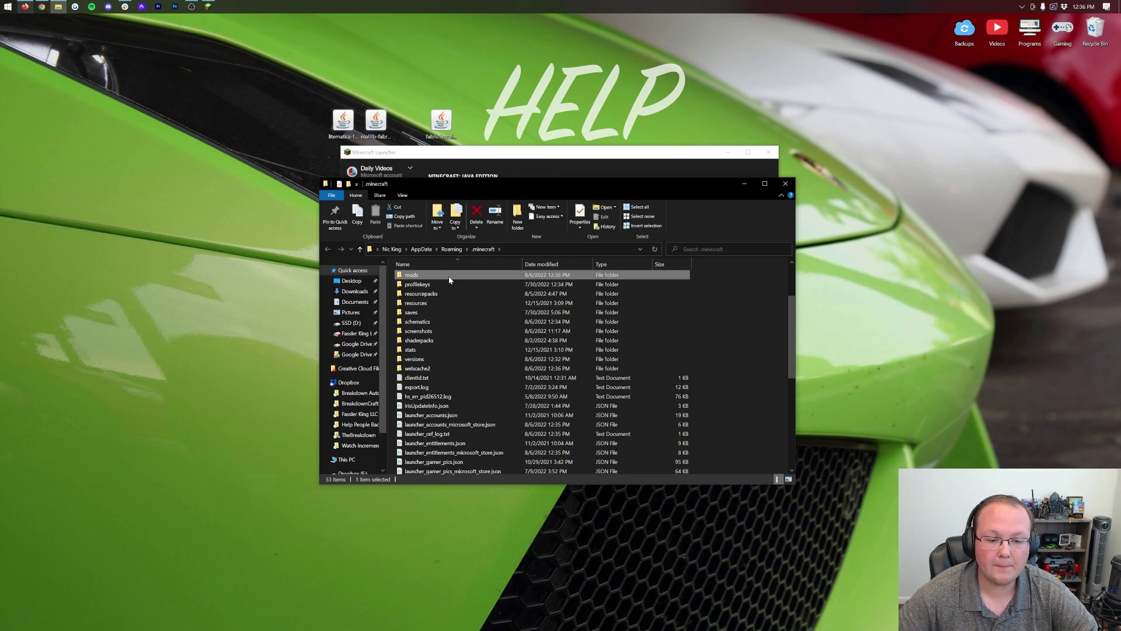
Move the Litematica and MaLiLib jars into the new mods folder and close Explorer
double_click(444, 275)
left_click_drag(314, 42, 603, 359)
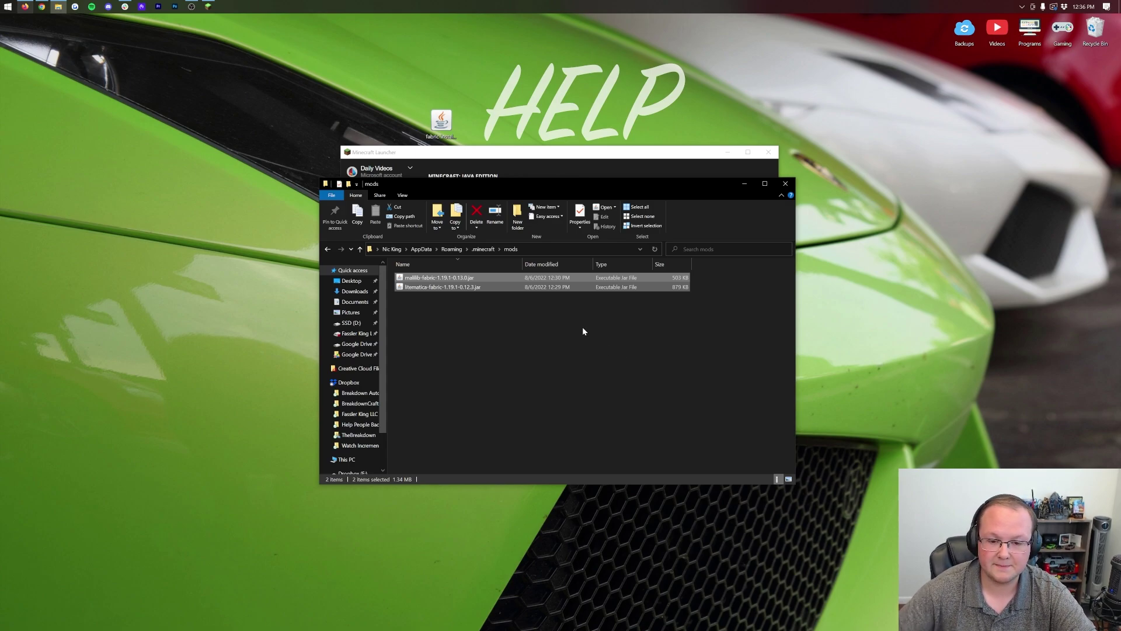
left_click(785, 184)
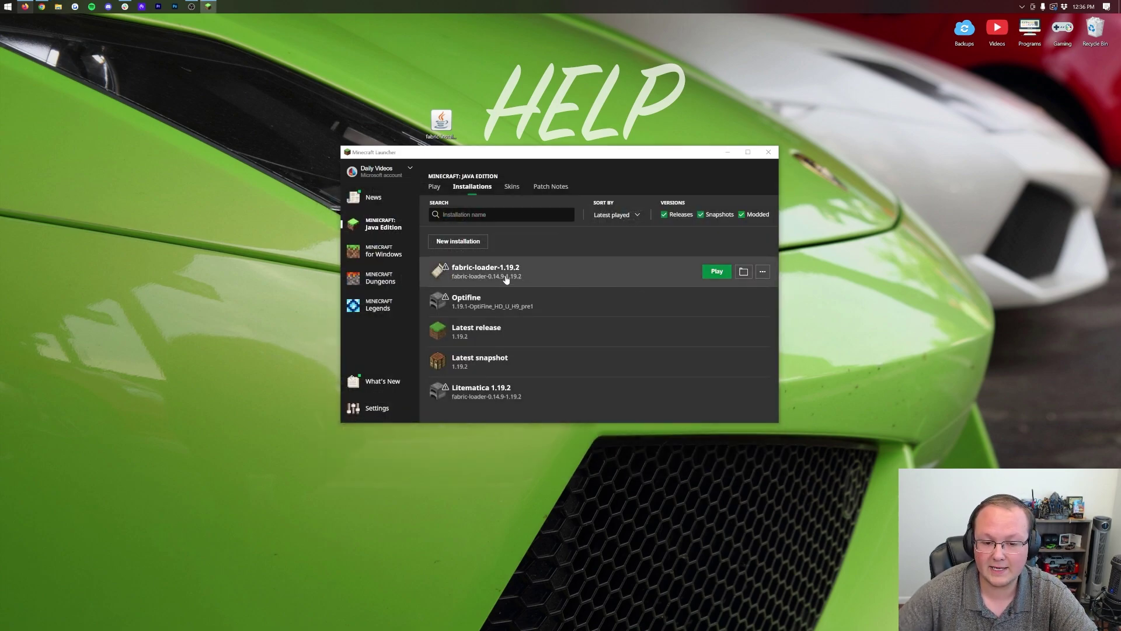
Launch the Litematica 1.19.2 Fabric installation, accept the modded warning, and load the first singleplayer world
left_click(711, 275)
left_click(619, 337)
left_click(707, 390)
left_click(653, 335)
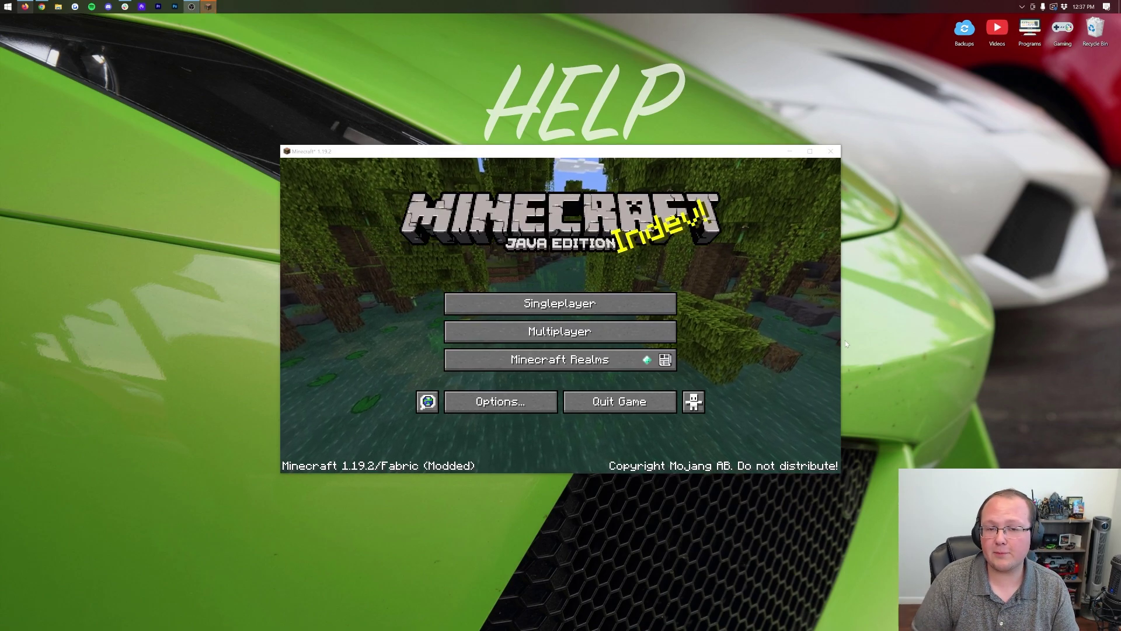
left_click(620, 304)
double_click(588, 246)
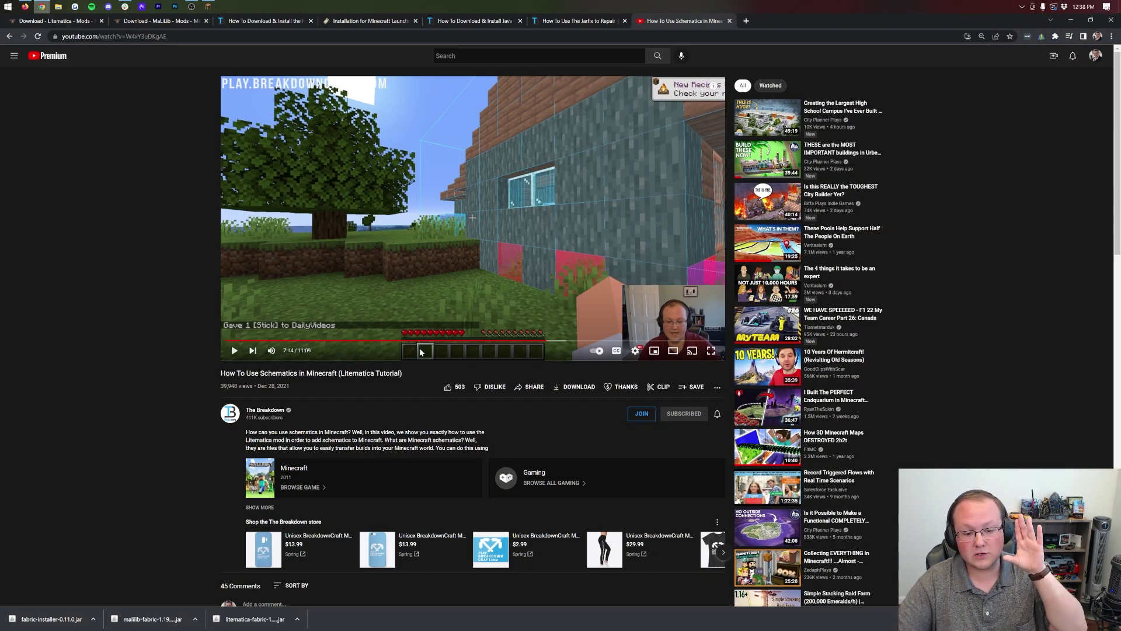
Minimize the Chrome tutorial video, resume the Minecraft world, and open the Litematica menu with M
scroll(419, 348, "down", 4)
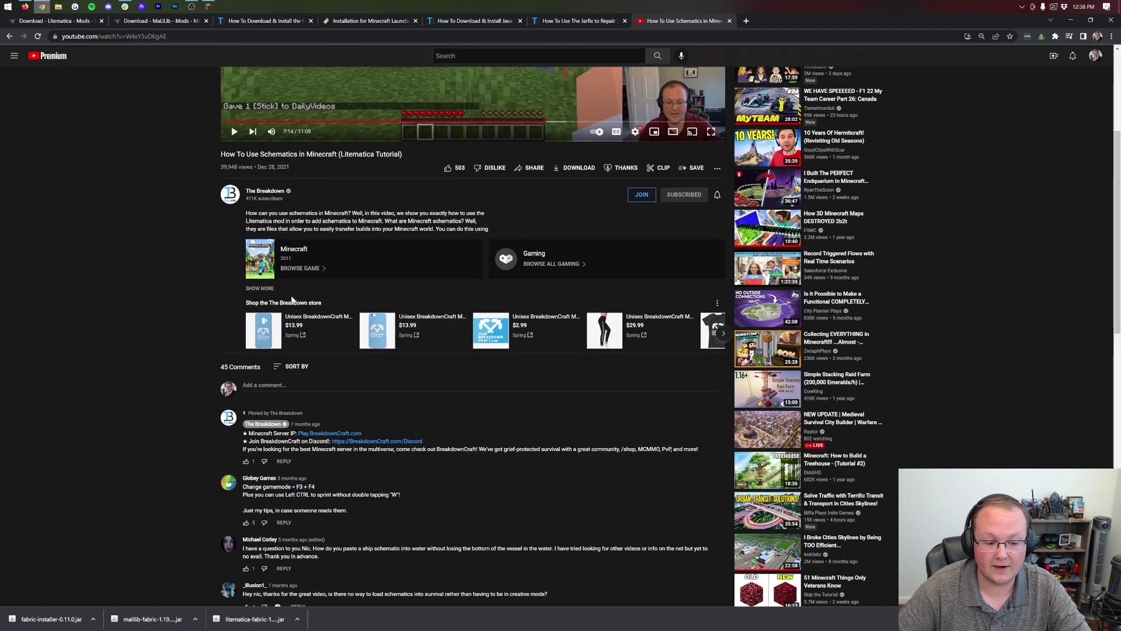
scroll(292, 300, "up", 4)
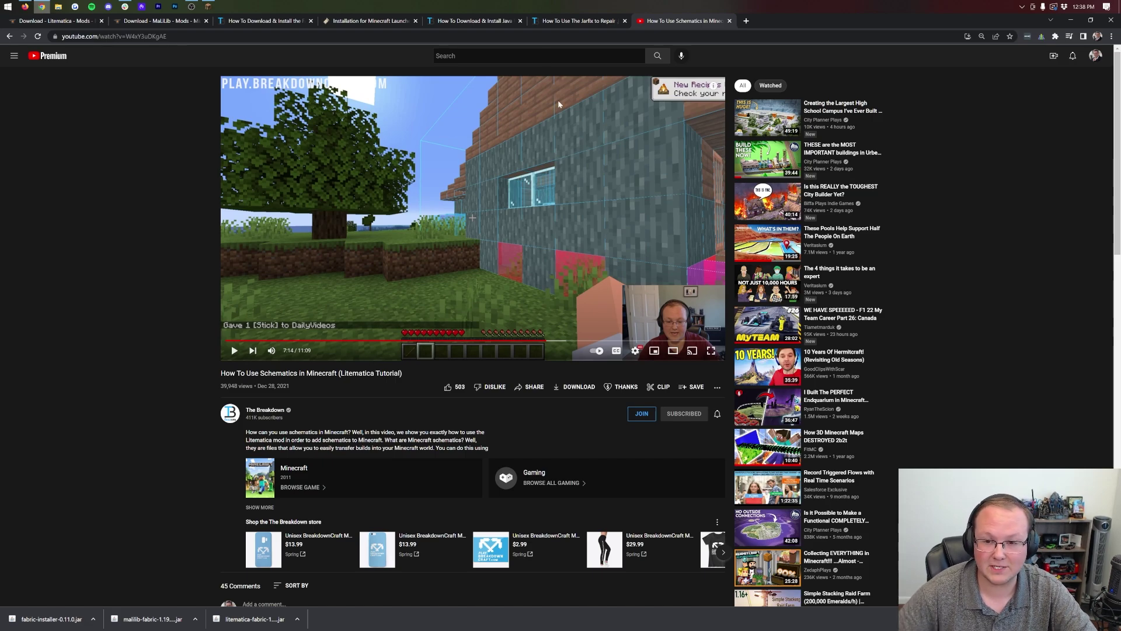
left_click(1073, 24)
key("Escape")
key("m")
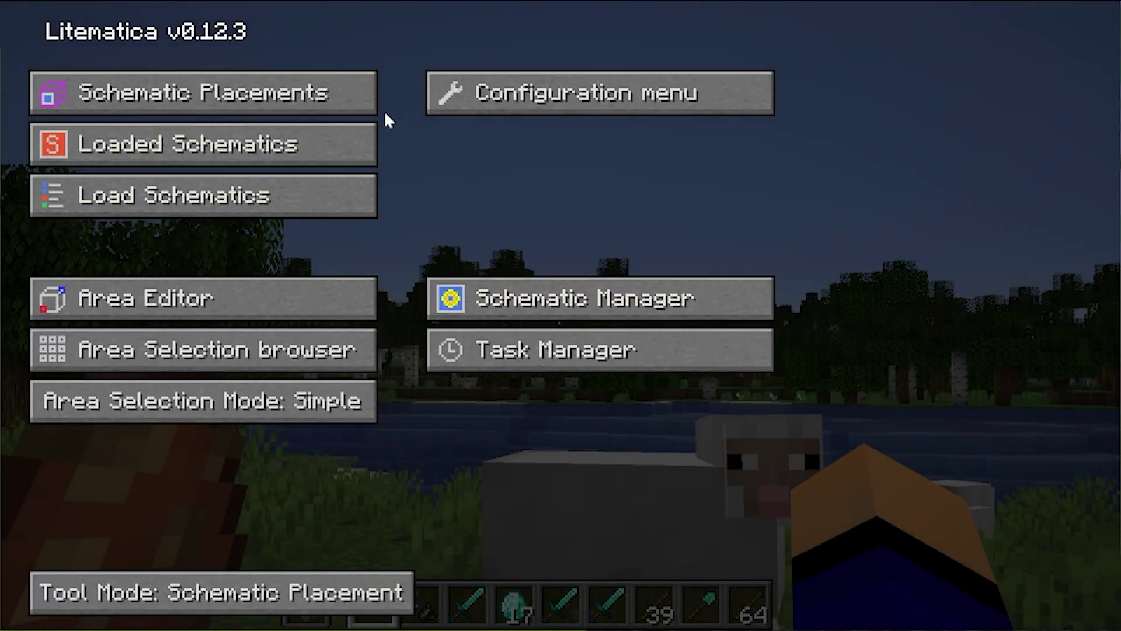
Browse Litematica's Schematic Placements and Configuration screens, returning to the main menu each time
left_click(341, 114)
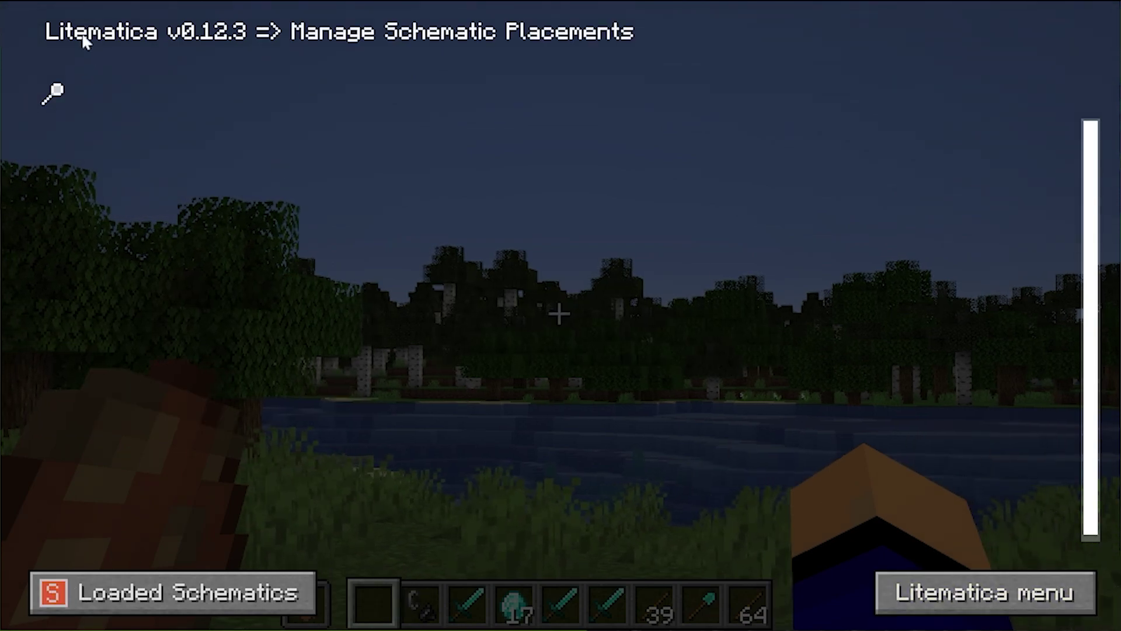
key("Escape")
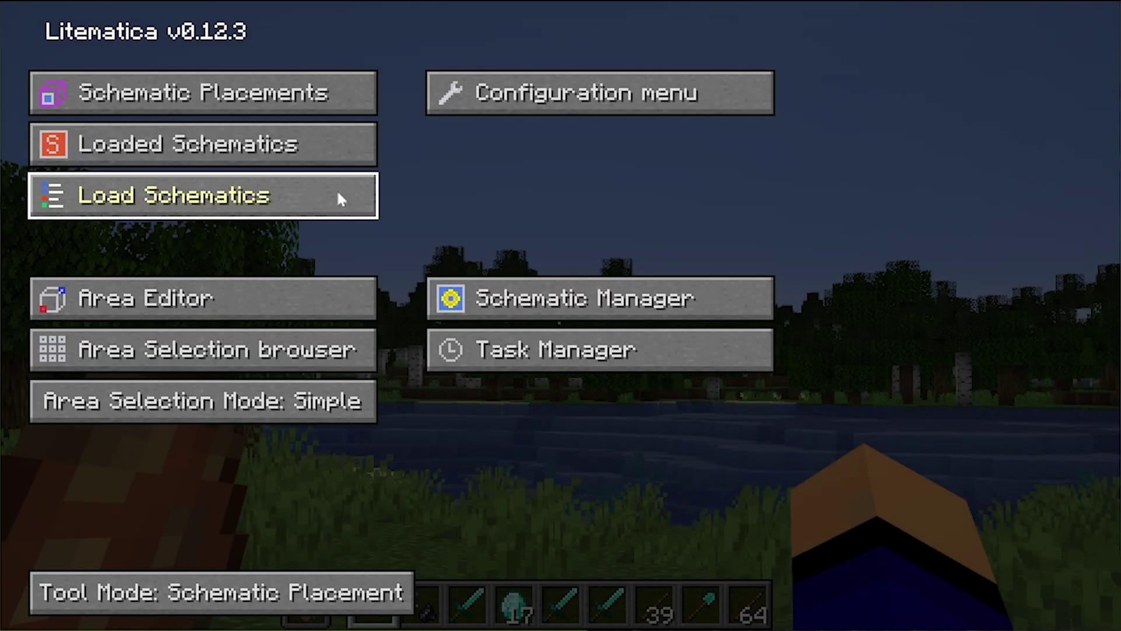
left_click(518, 105)
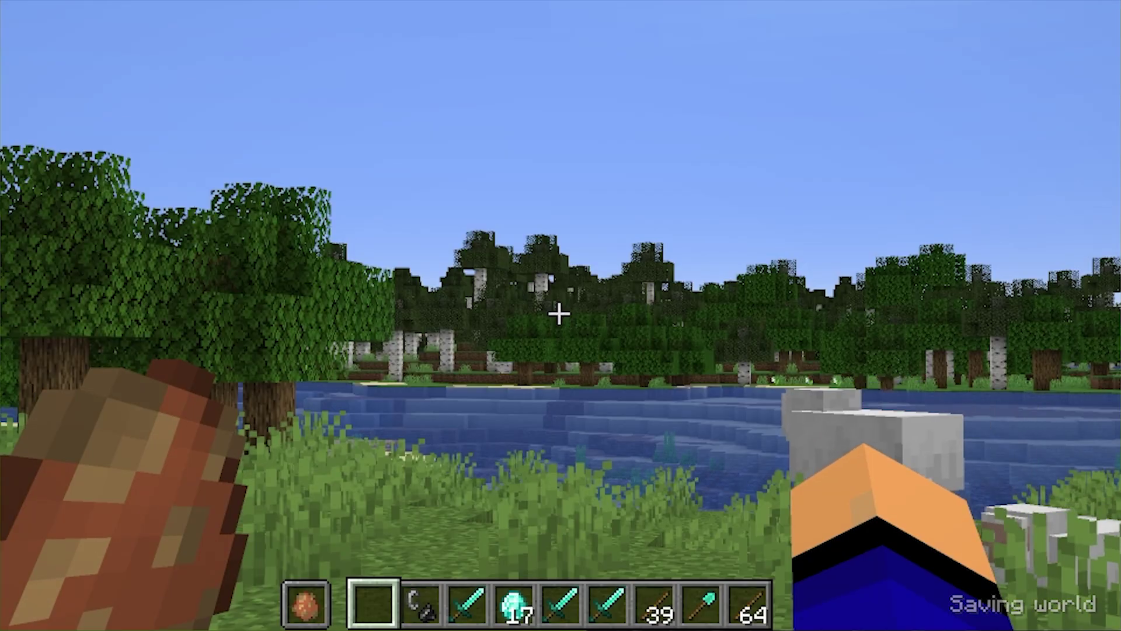
key("m")
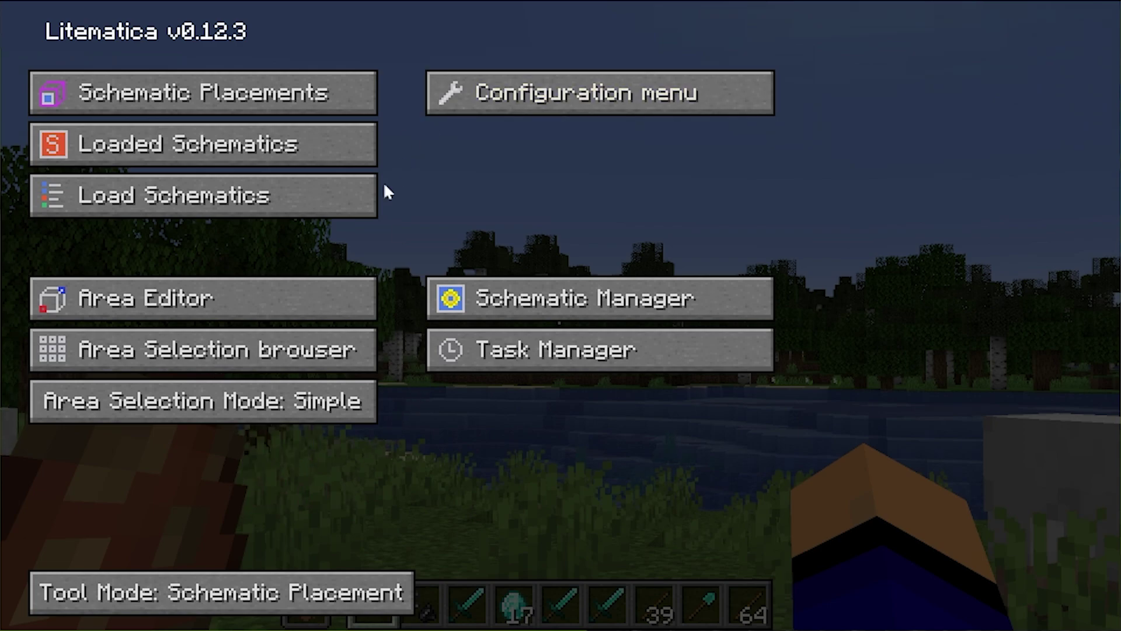
Check the Schematic Manager's empty schematics list, then switch to the Windows Start menu
left_click(561, 299)
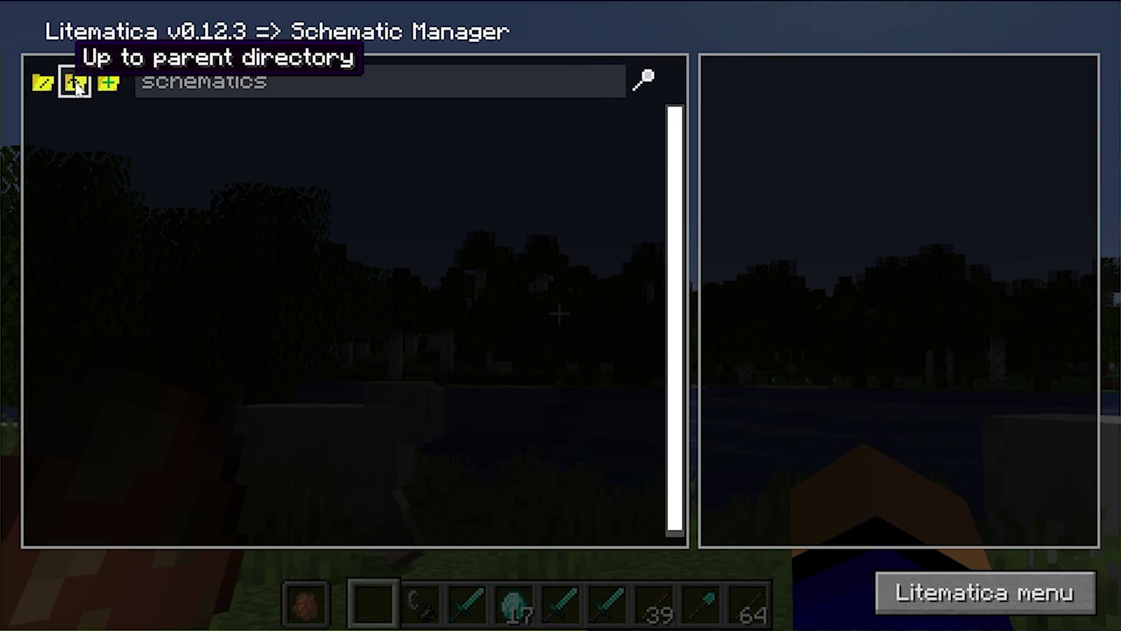
left_click(646, 80)
left_click(490, 156)
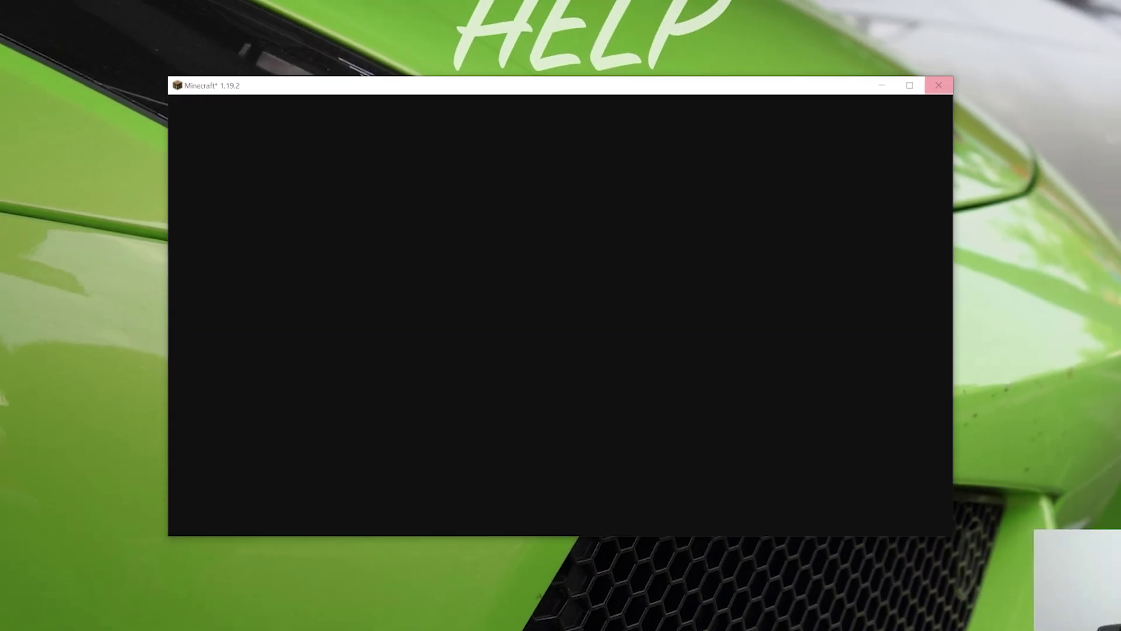
key("super")
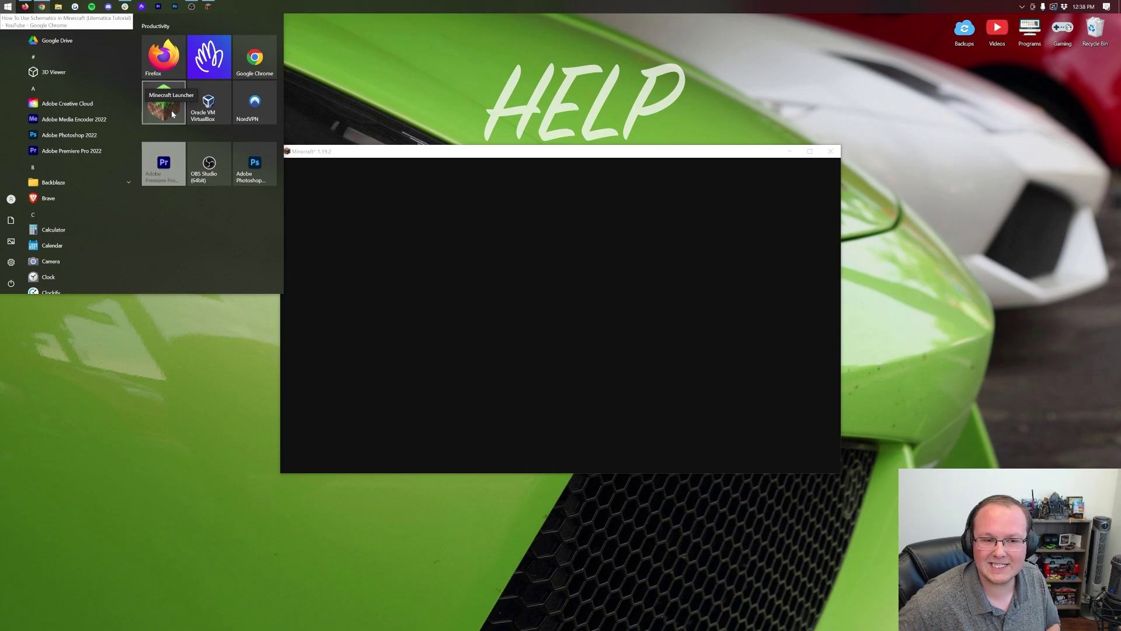
Close the Minecraft game window and restart the Minecraft Launcher
left_click(171, 112)
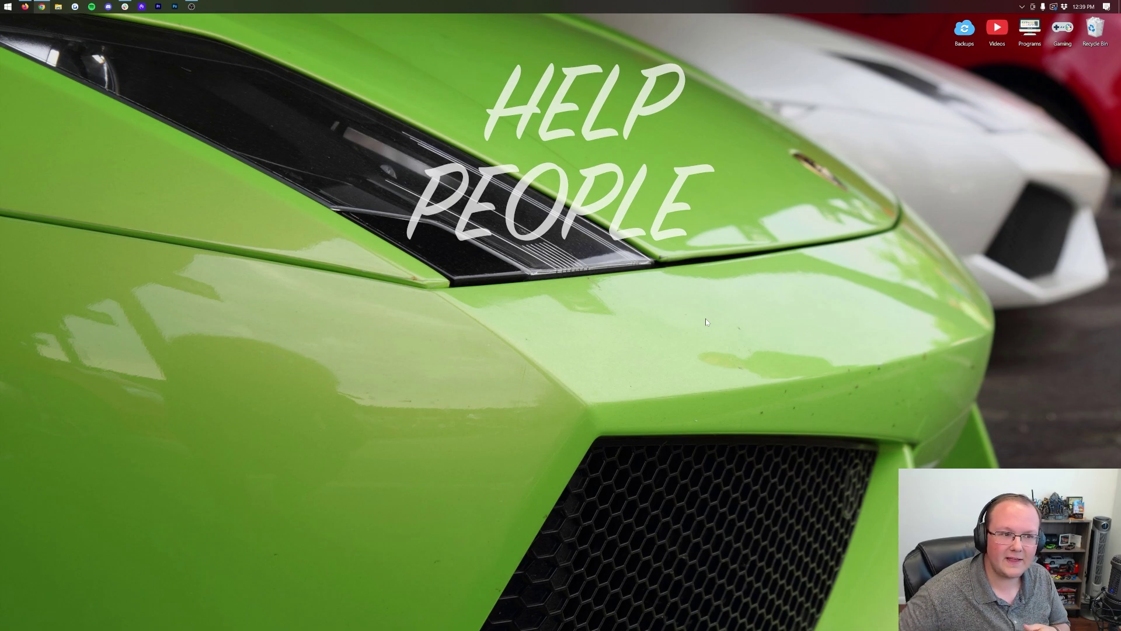
left_click(7, 6)
left_click(418, 229)
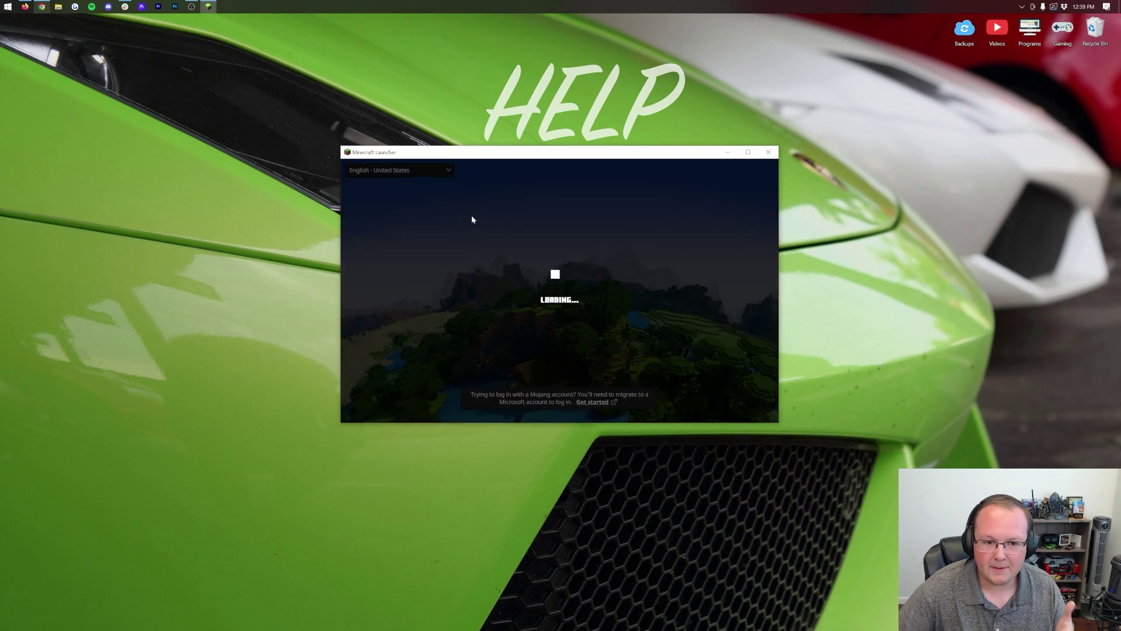
Open the Fabric installation's game folder and go into its schematics folder
left_click(472, 187)
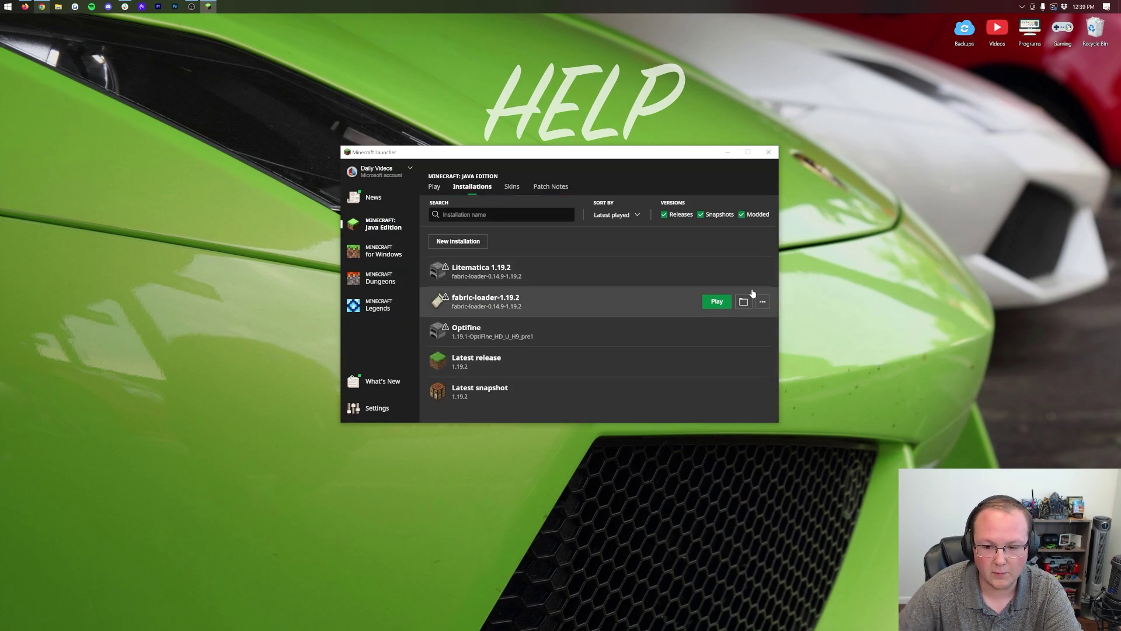
left_click(743, 301)
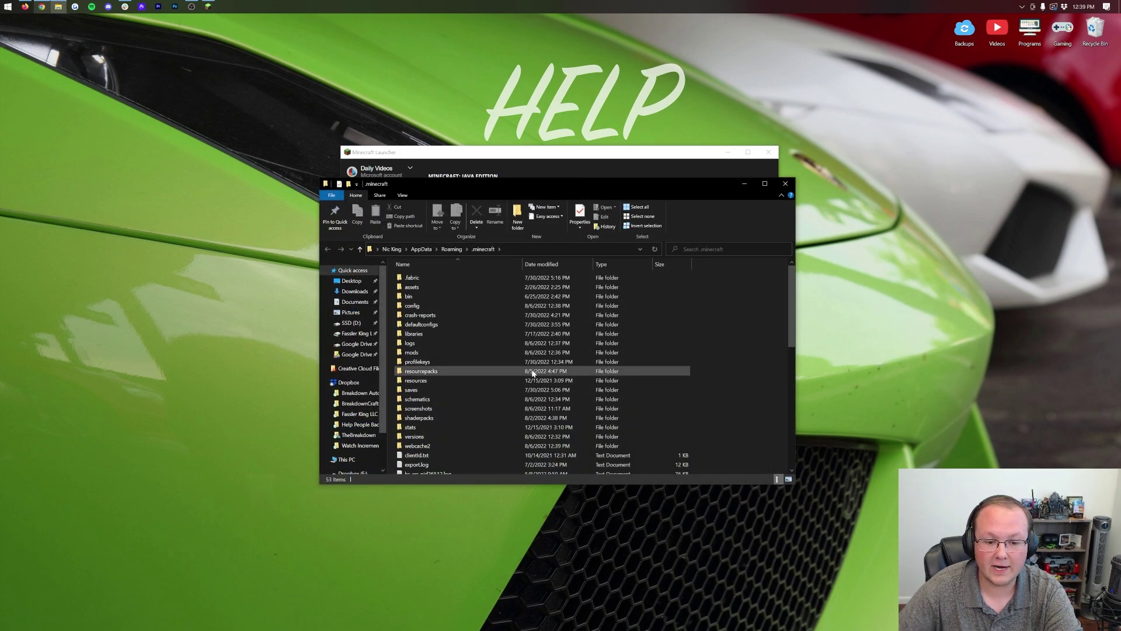
double_click(476, 399)
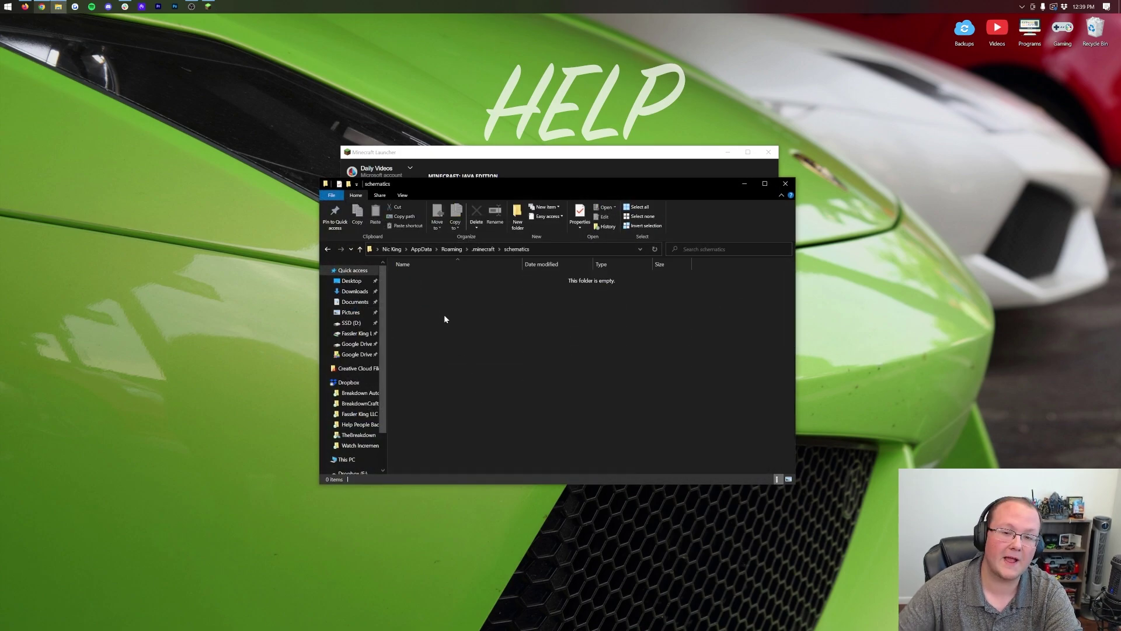